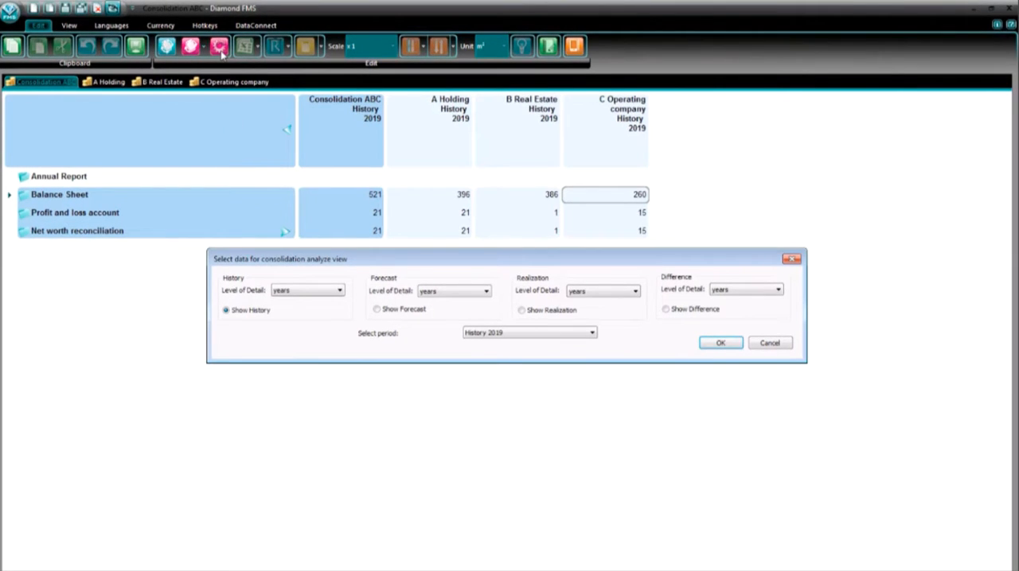
# - Select forecast data for display in the consolidation analyze view
pyautogui.click(378, 309)
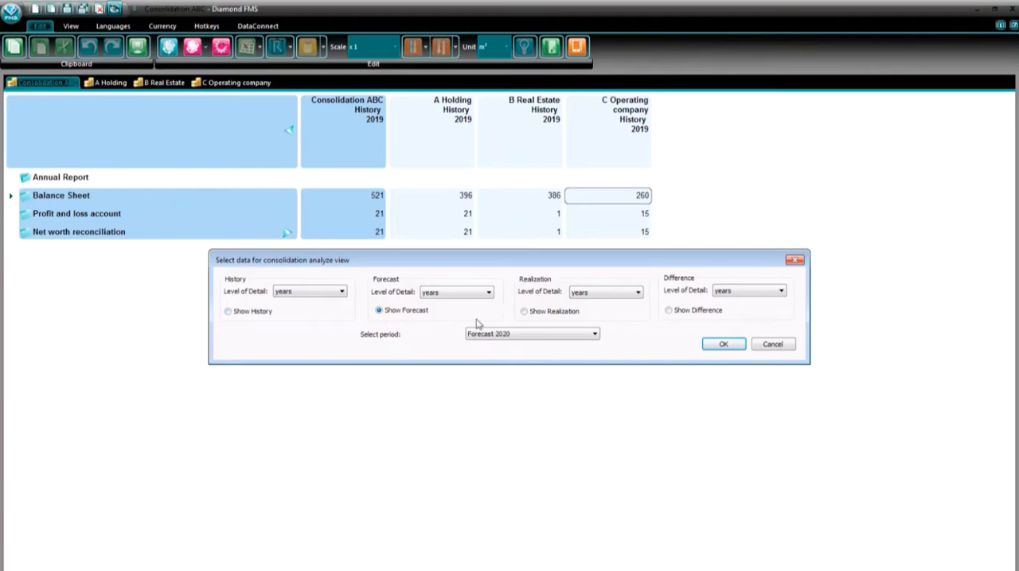
pyautogui.click(525, 312)
pyautogui.click(668, 311)
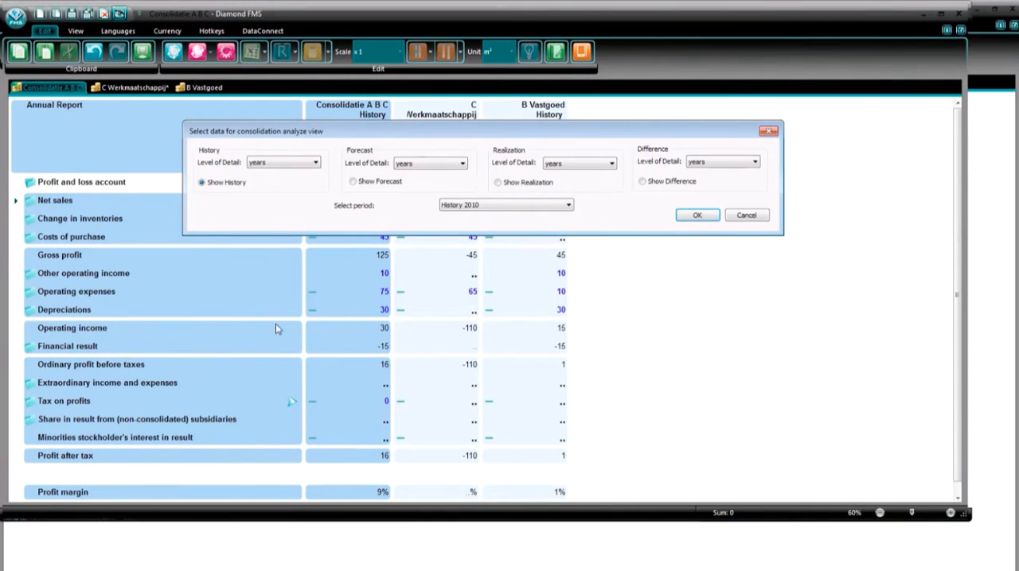
# - In the Consolidatie A B C file, set the realization level of detail to months, choose a period and apply the selection
pyautogui.click(612, 163)
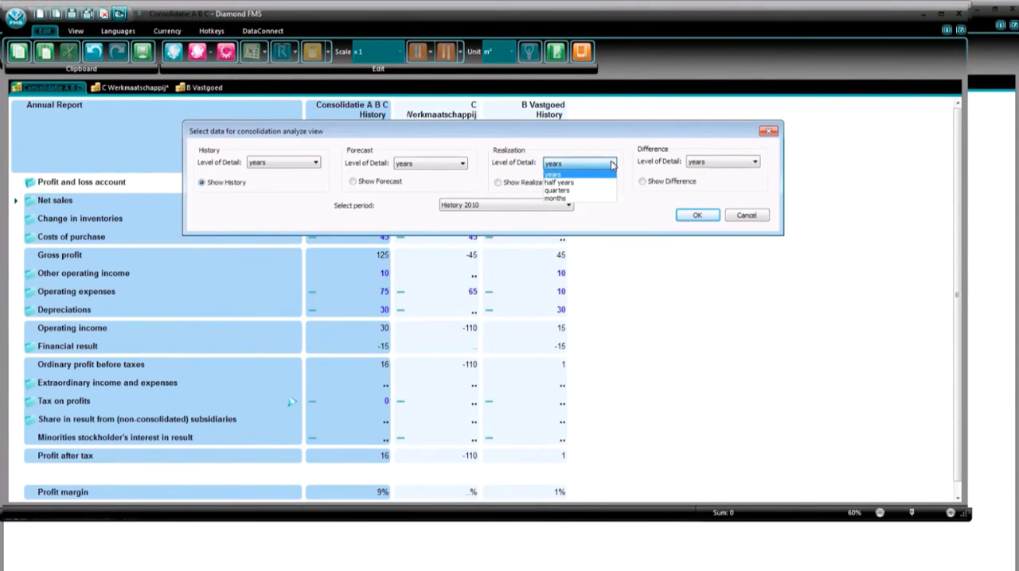
pyautogui.click(588, 199)
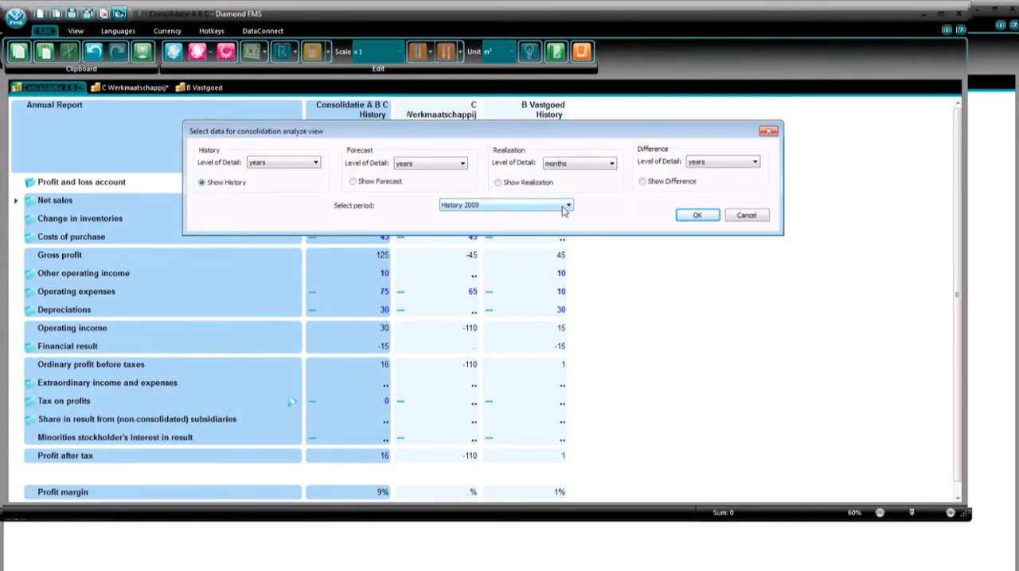
pyautogui.click(568, 205)
pyautogui.click(505, 224)
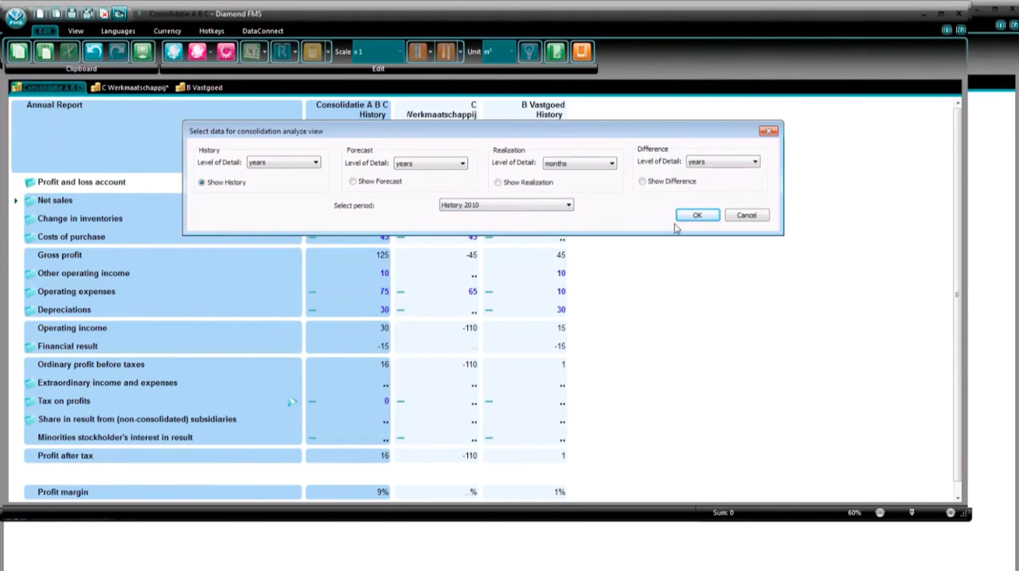
pyautogui.click(699, 217)
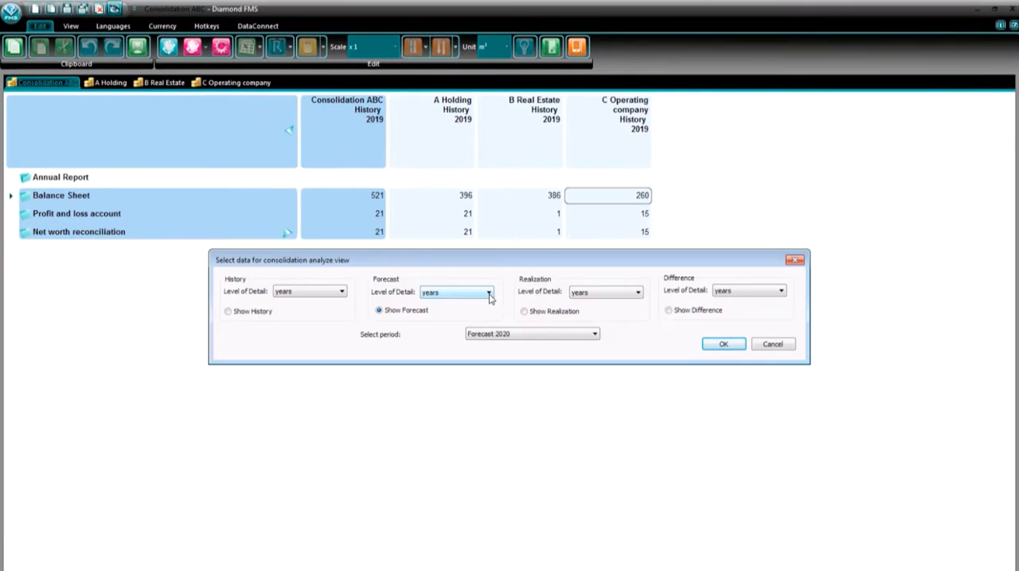
# - Keep the forecast level of detail at years, select the period Forecast 2020 and apply it to the consolidation analyze view
pyautogui.click(489, 294)
pyautogui.click(489, 294)
pyautogui.click(594, 335)
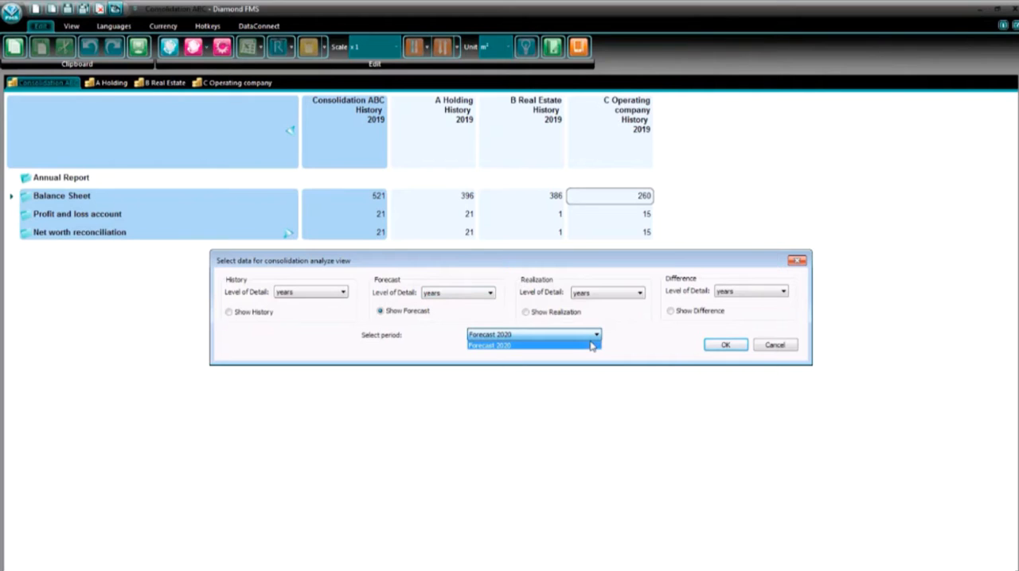
pyautogui.click(591, 346)
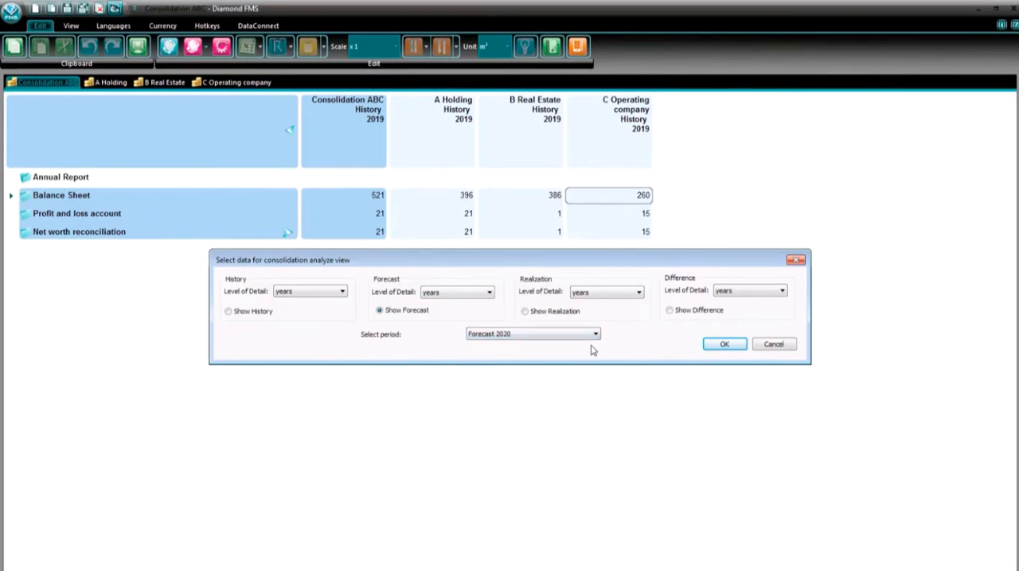
pyautogui.click(723, 346)
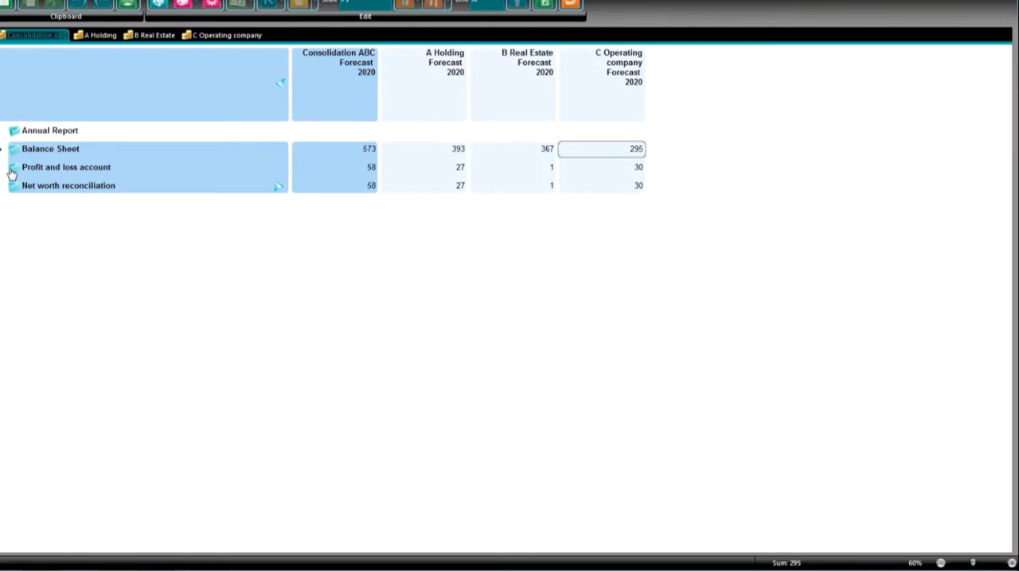
# - Open the profit and loss account and check the sum of net sales across A Holding, B Real Estate and C Operating company
pyautogui.click(12, 169)
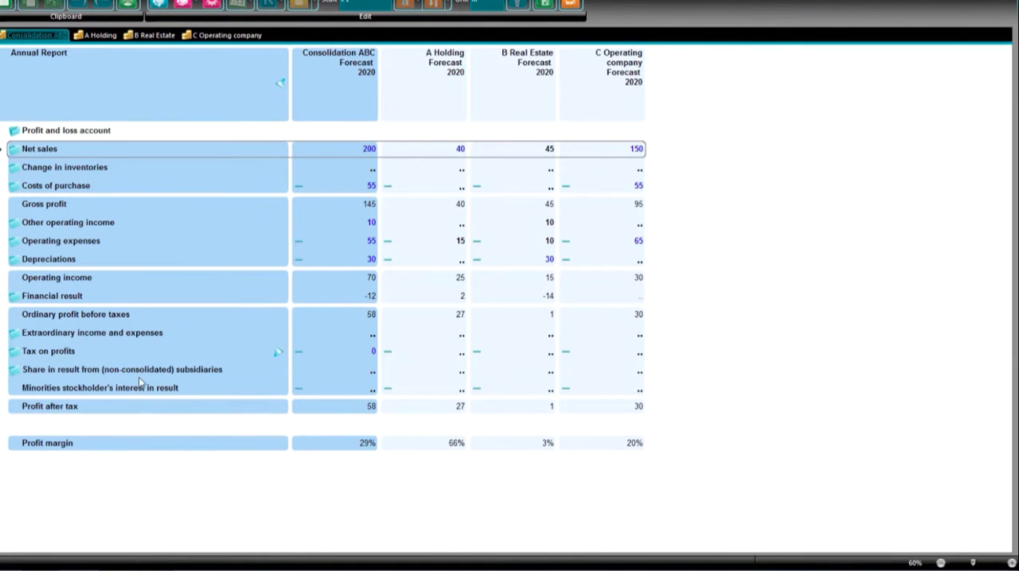
pyautogui.click(403, 151)
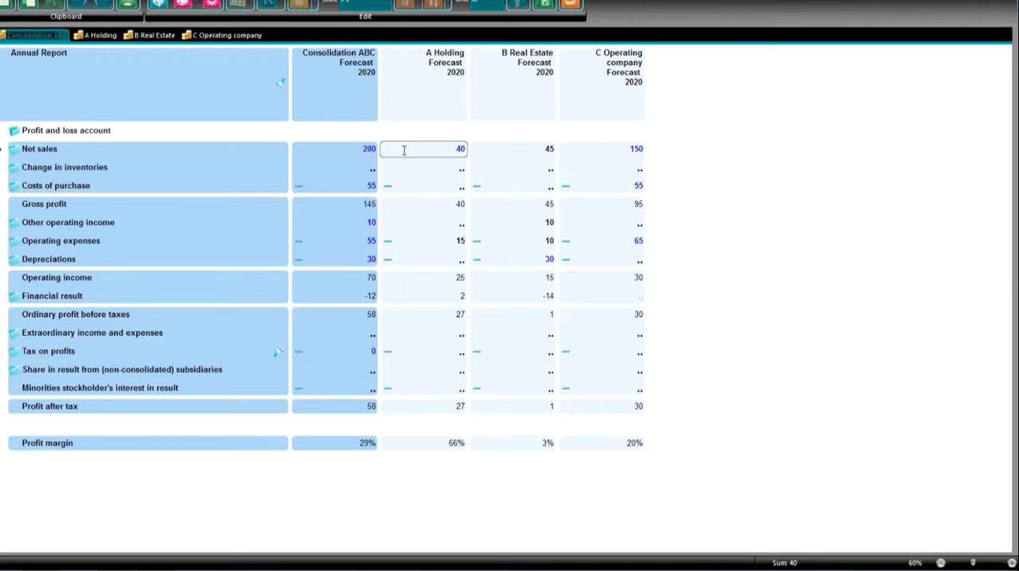
pyautogui.keyDown('shift'); pyautogui.click(615, 153); pyautogui.keyUp('shift')
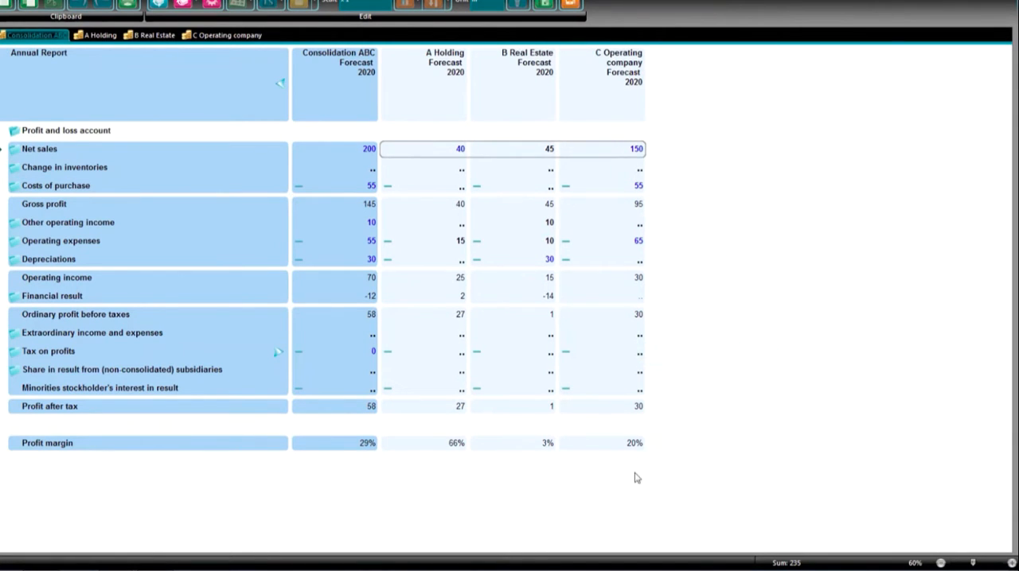
pyautogui.moveTo(797, 567)
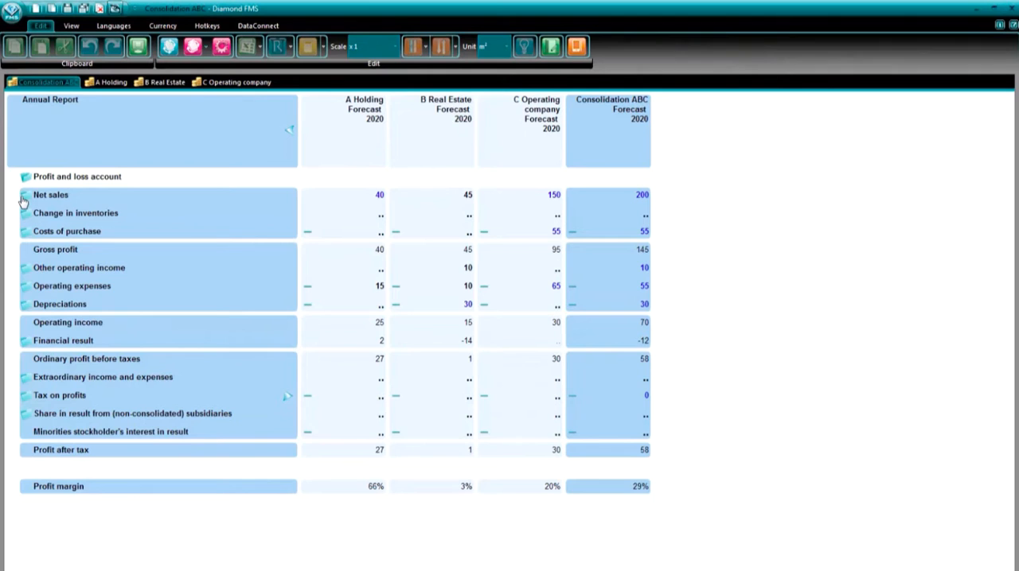
# - Show the correction column for Consolidation ABC from its net sales cell, and select the operating expenses correction
pyautogui.click(23, 199)
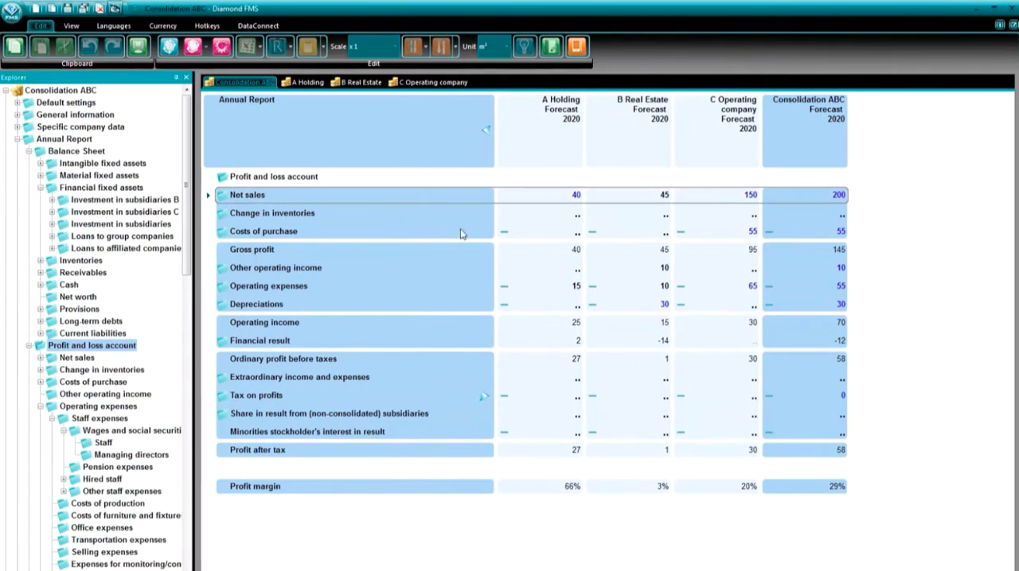
pyautogui.click(748, 197)
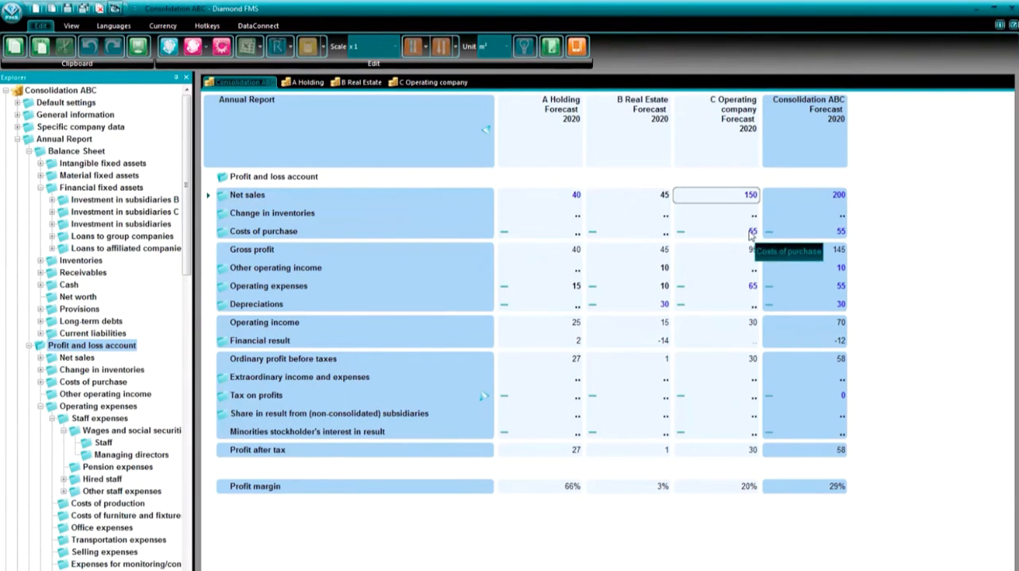
pyautogui.click(818, 196)
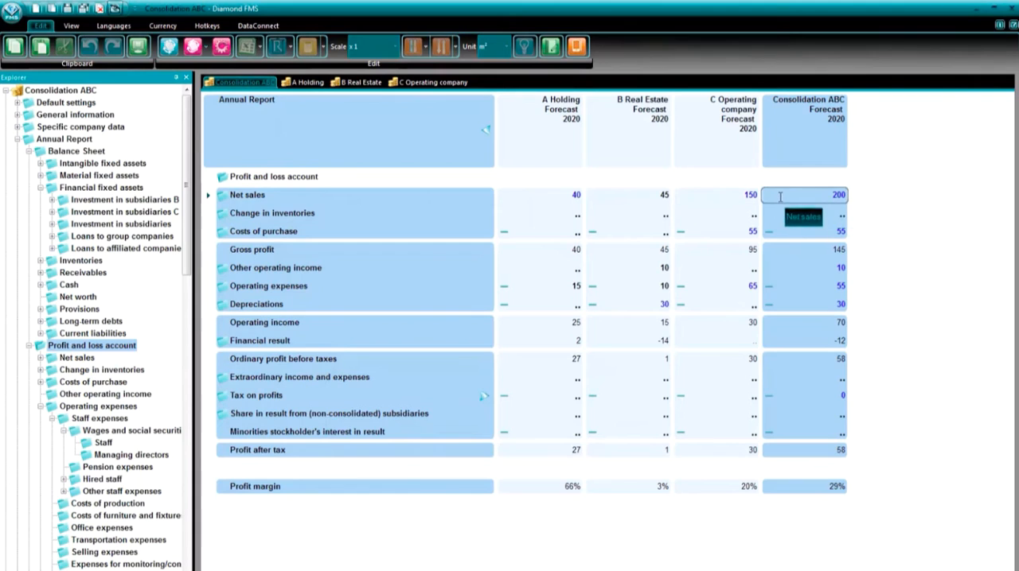
pyautogui.rightClick(780, 199)
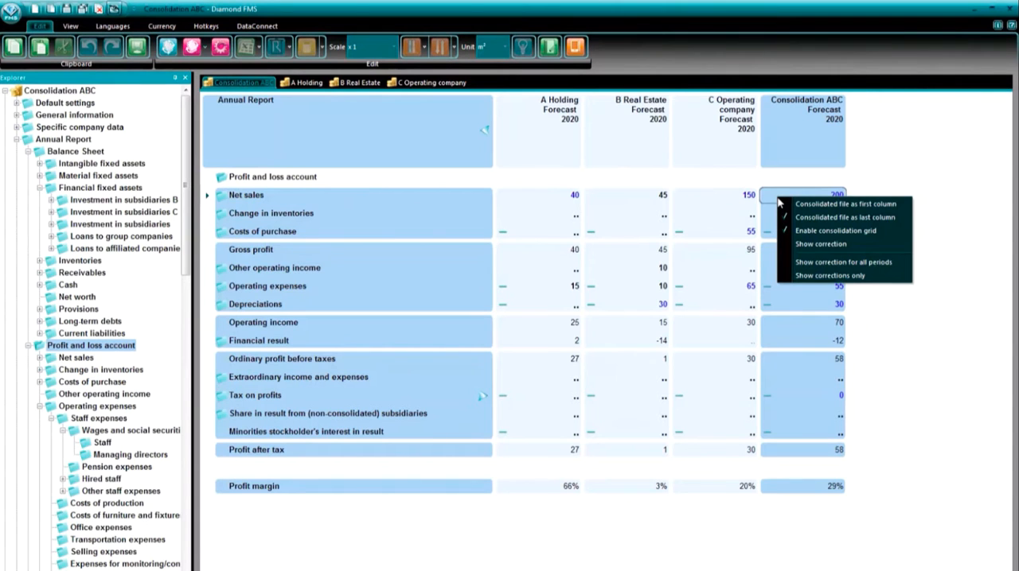
pyautogui.click(828, 244)
pyautogui.click(839, 286)
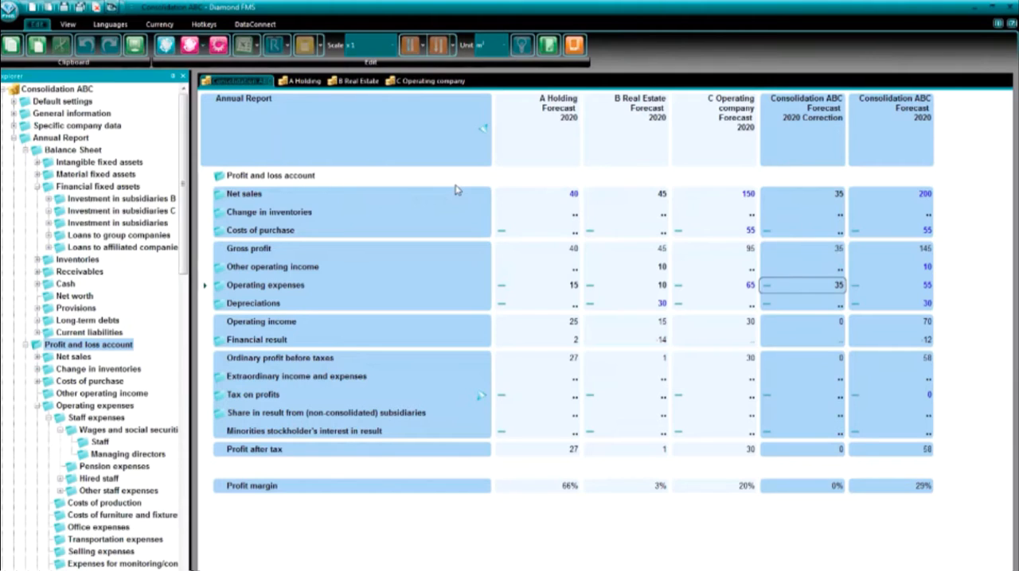
# - Open the net sales breakdown and examine the management fee and rent corrections against the company and consolidated amounts
pyautogui.doubleClick(226, 195)
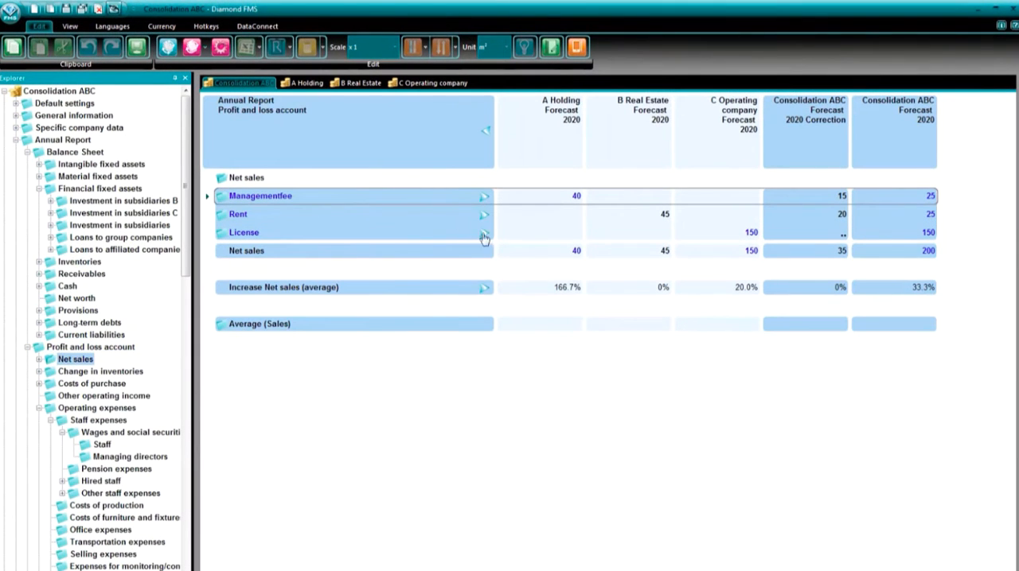
pyautogui.click(820, 200)
pyautogui.click(827, 217)
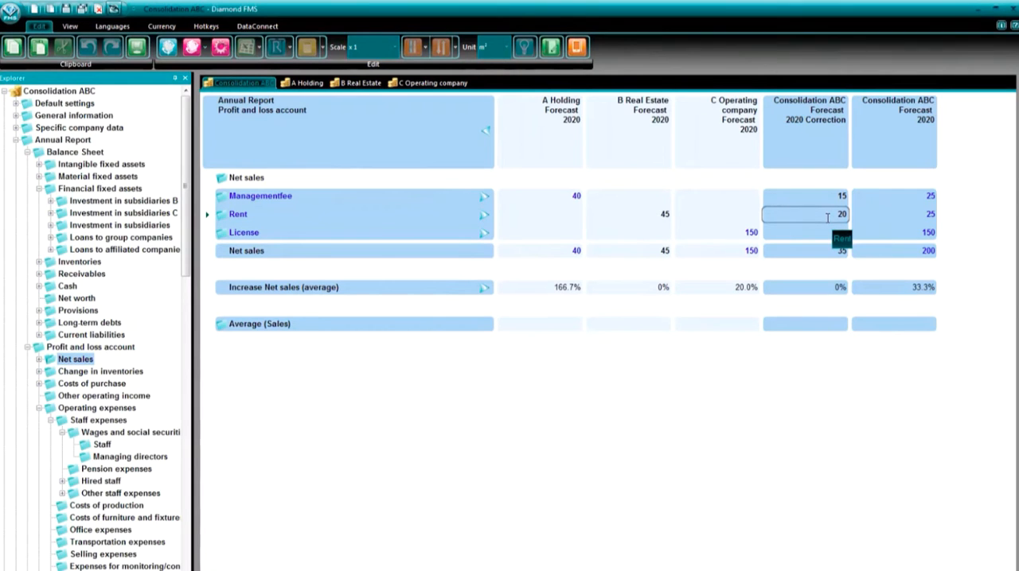
pyautogui.click(551, 199)
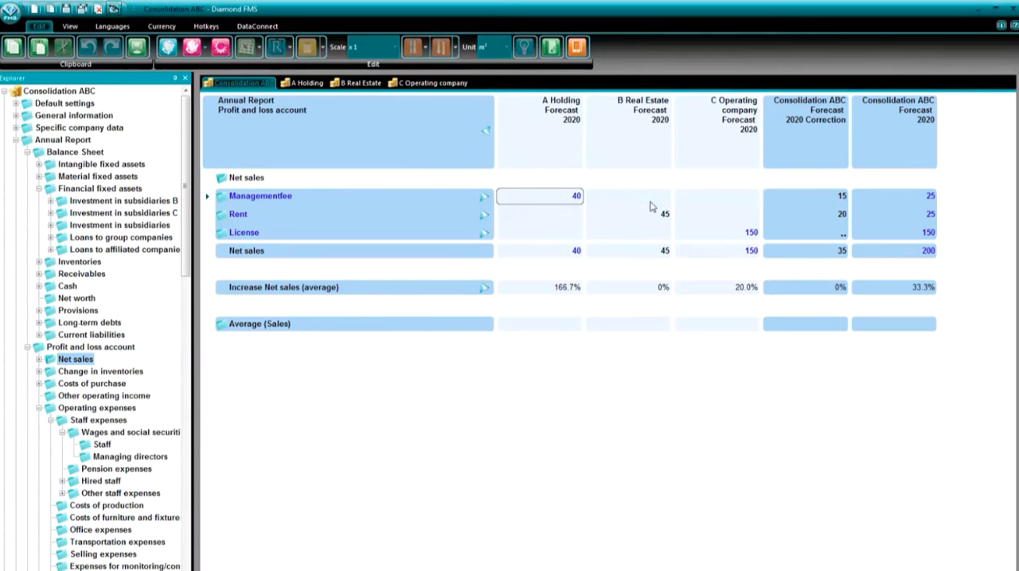
pyautogui.click(790, 195)
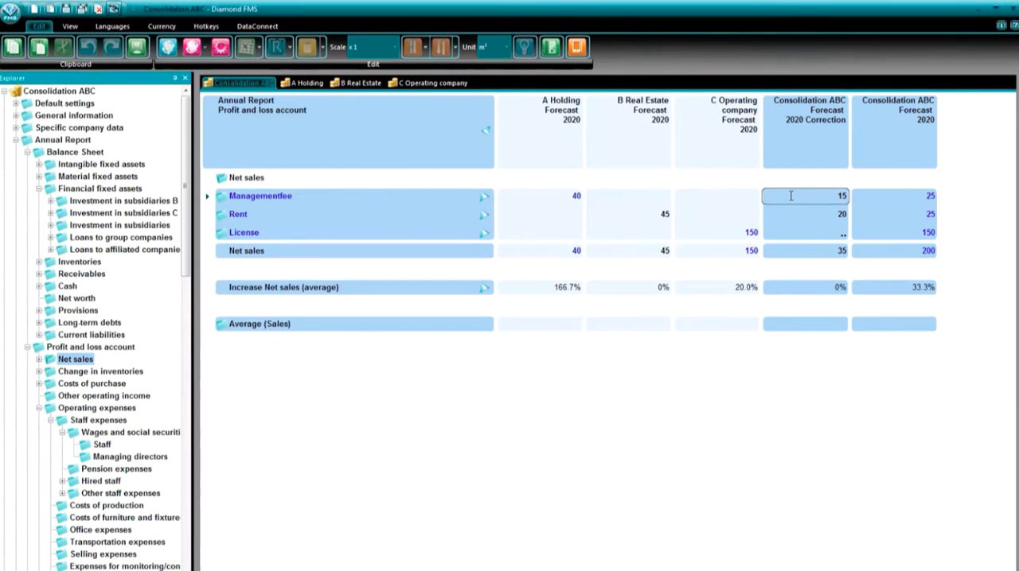
pyautogui.click(905, 195)
# - Open Financial fixed assets in the balance sheet and examine the consolidated amounts and corrections for the investments in subsidiaries
pyautogui.doubleClick(111, 189)
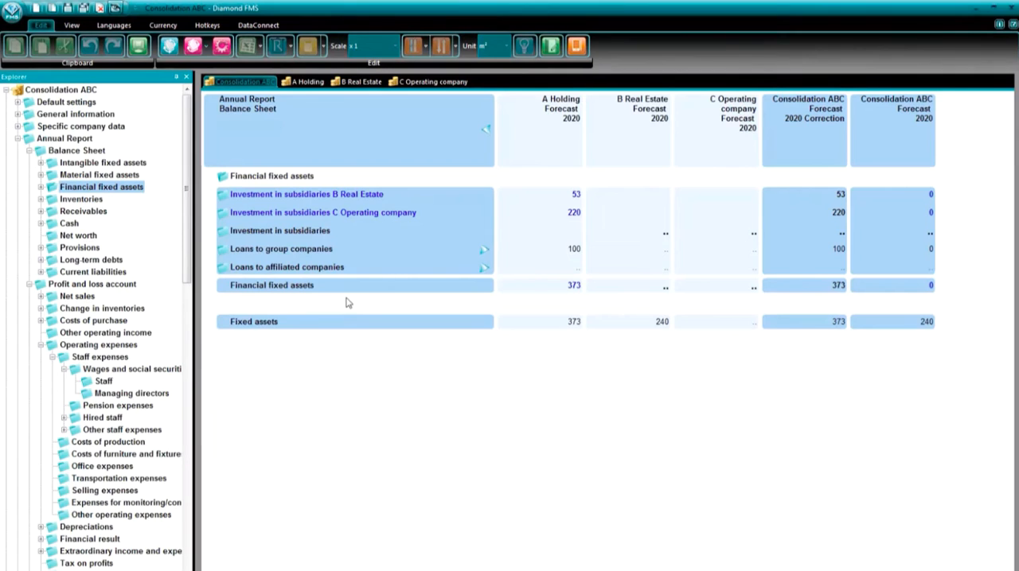
pyautogui.click(900, 201)
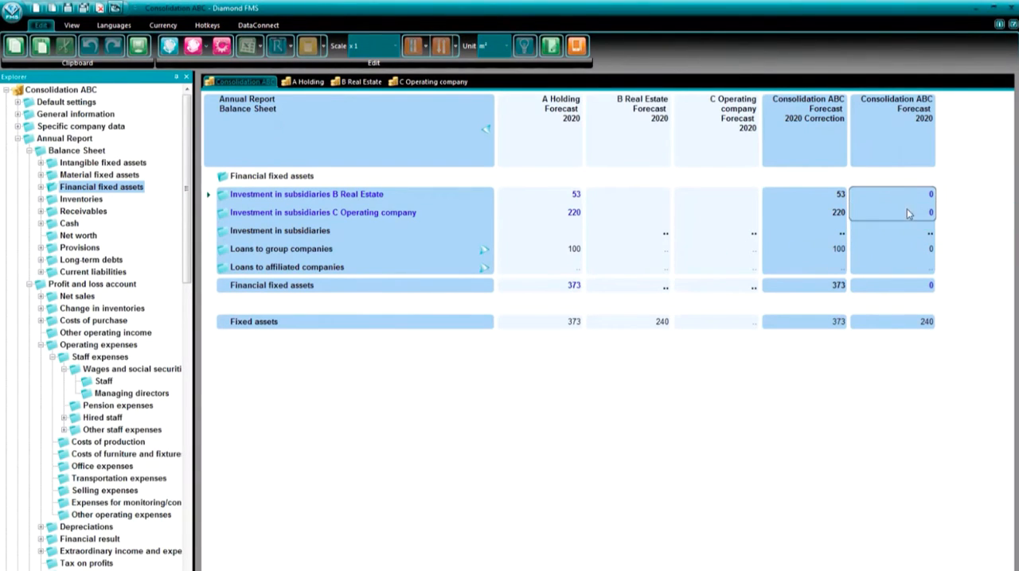
pyautogui.moveTo(908, 214); pyautogui.dragTo(917, 272)
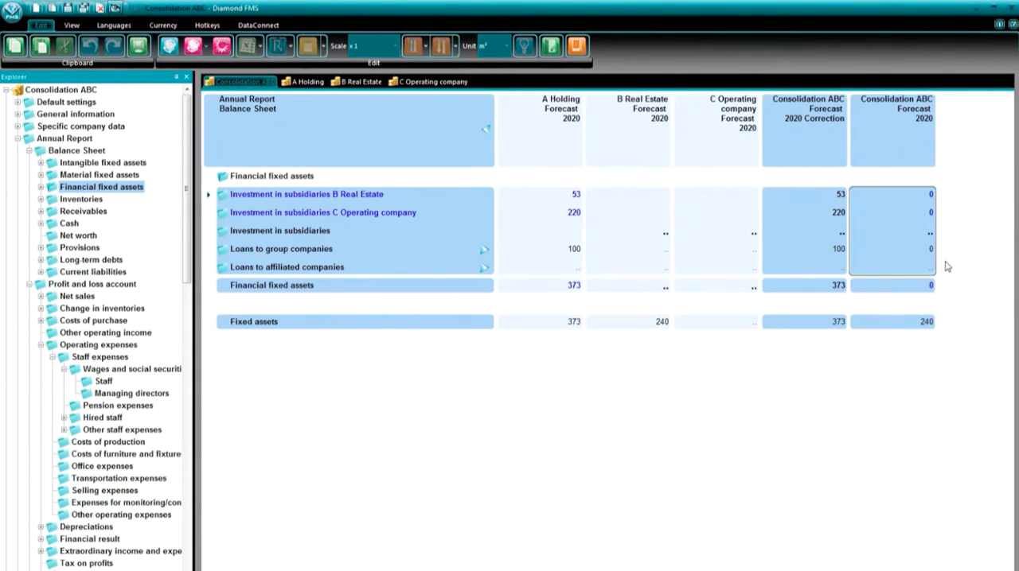
pyautogui.click(969, 258)
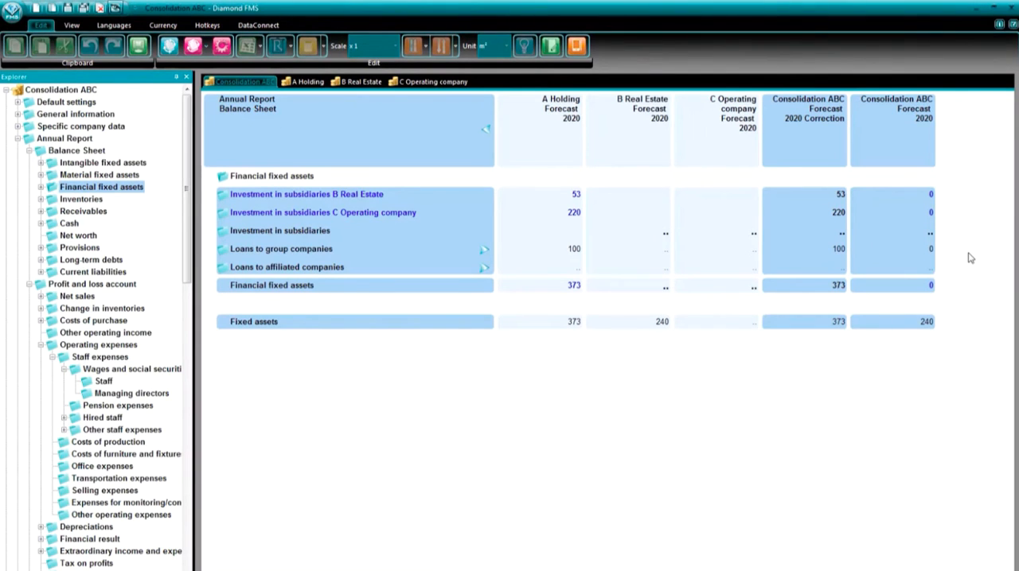
pyautogui.click(917, 212)
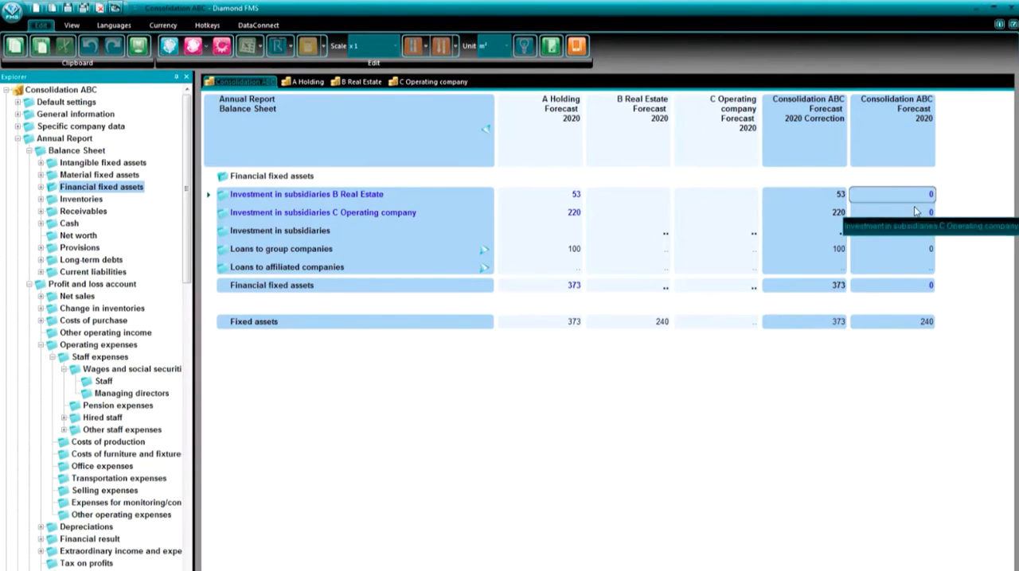
pyautogui.click(834, 213)
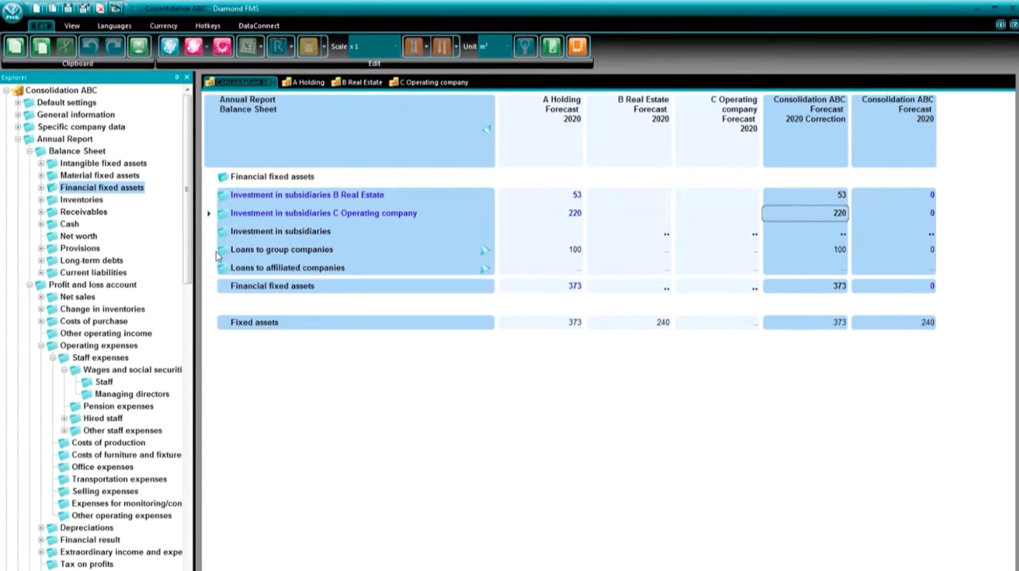
# - Open Loans to group companies and examine the correction and consolidated amount for B Real Estate
pyautogui.doubleClick(325, 249)
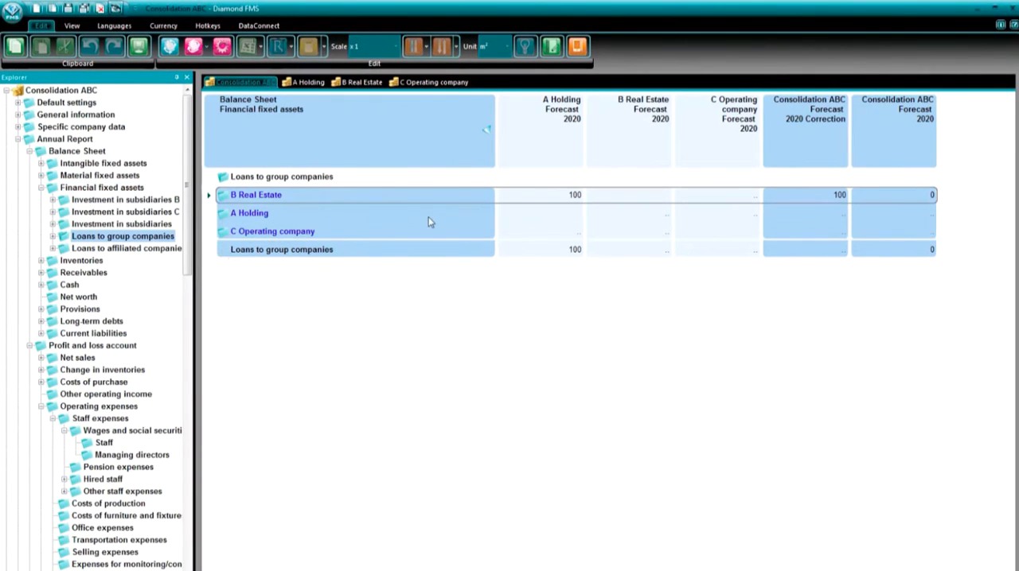
pyautogui.click(838, 197)
pyautogui.click(892, 198)
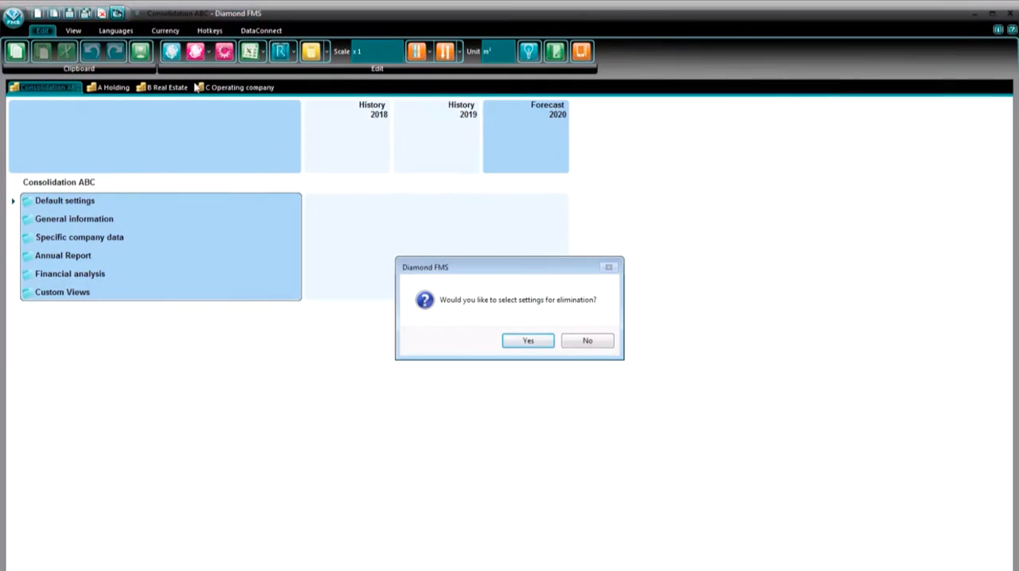
# - Decline selecting elimination settings and expand Financial fixed assets for A Holding in the variables elimination grid
pyautogui.click(582, 341)
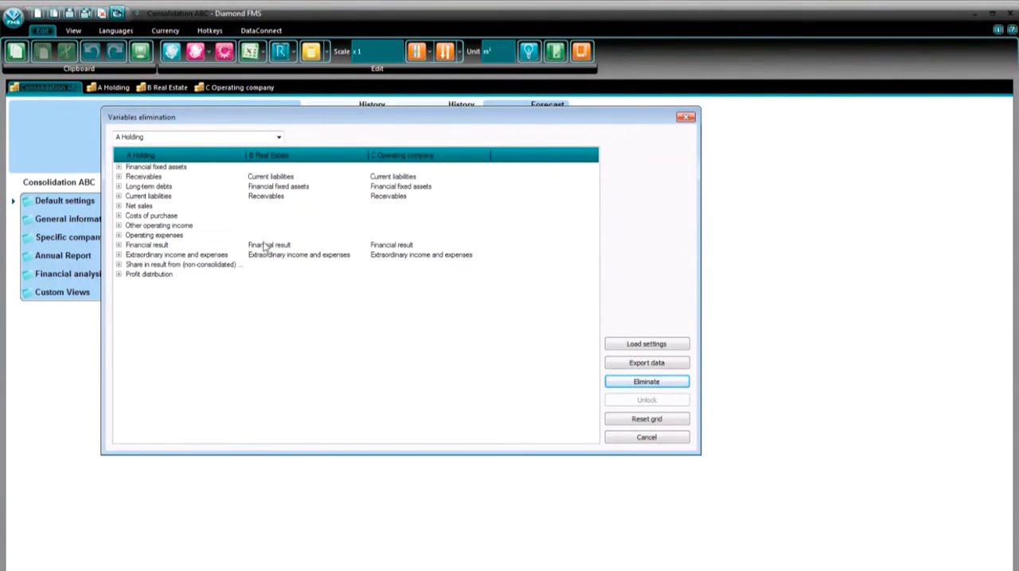
pyautogui.click(119, 167)
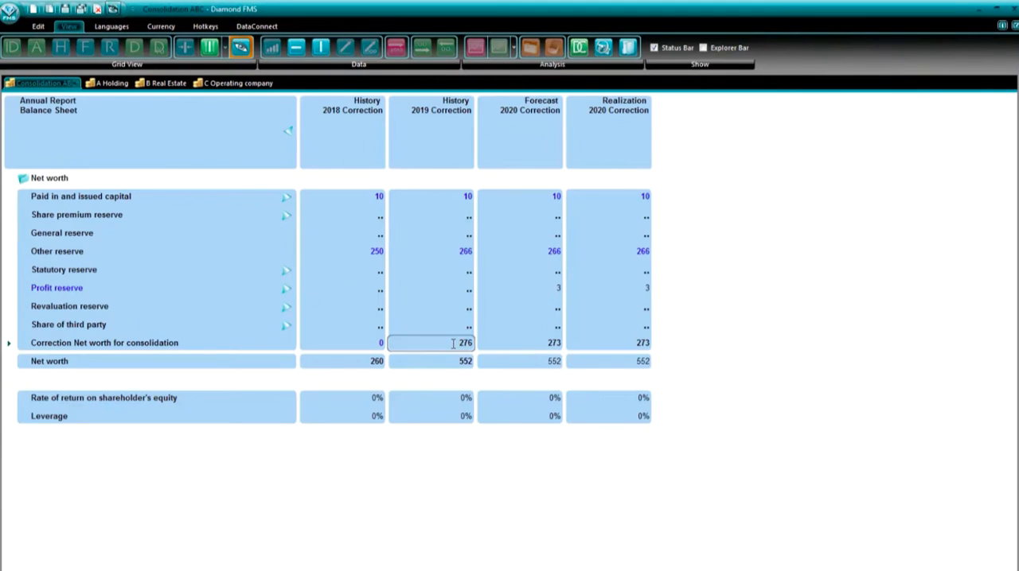
# - Set Correction Net worth for consolidation to 0 in the History 2019, Forecast 2020 and Realization 2020 correction columns
pyautogui.write('0')
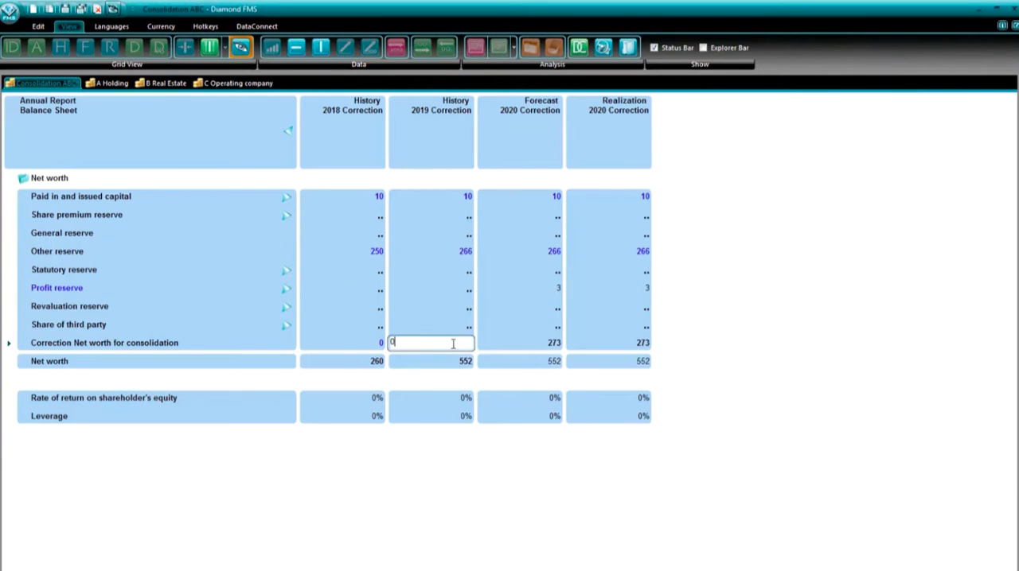
pyautogui.click(509, 347)
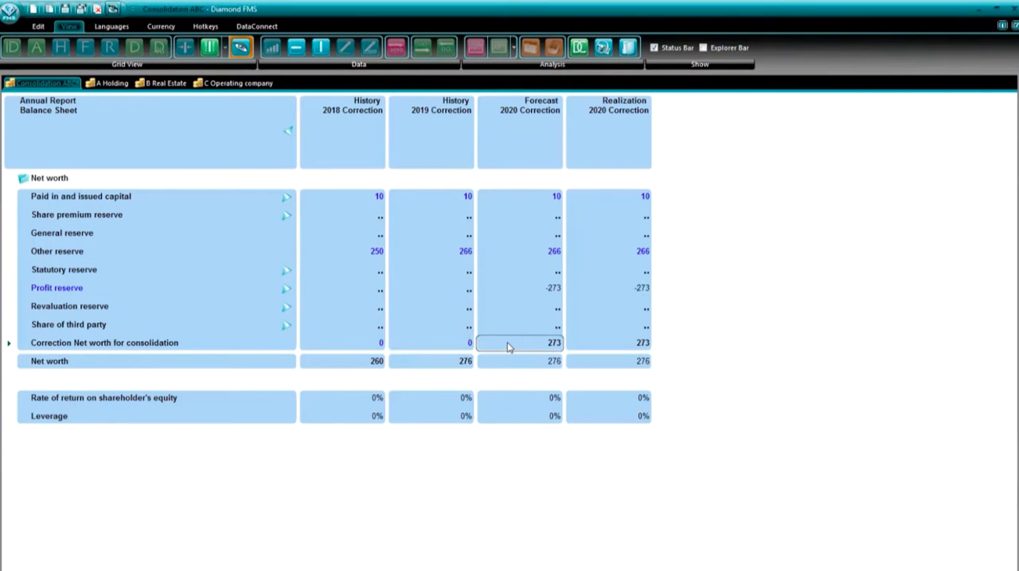
pyautogui.write('0')
pyautogui.click(588, 341)
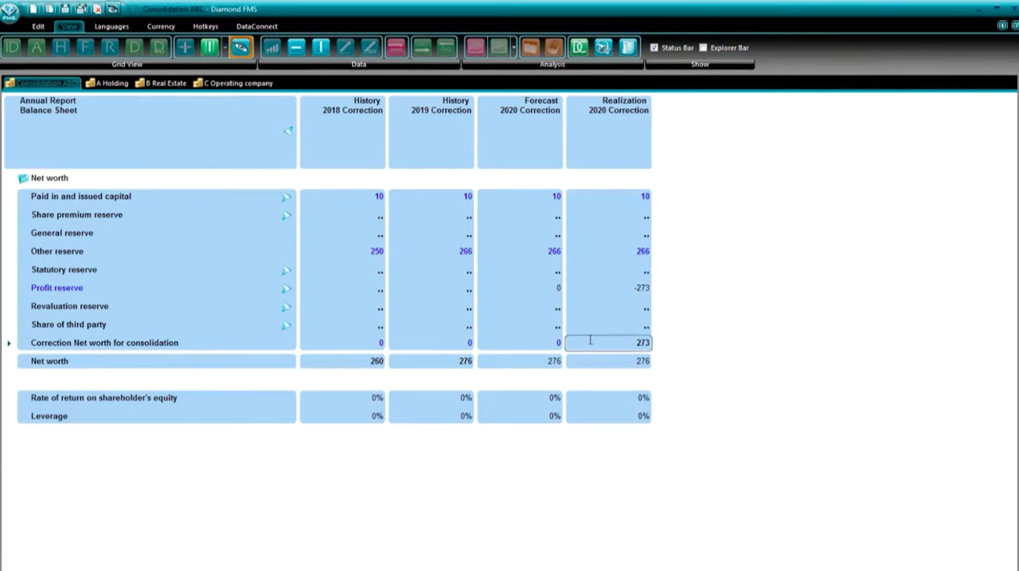
pyautogui.write('0')
pyautogui.press('Return')
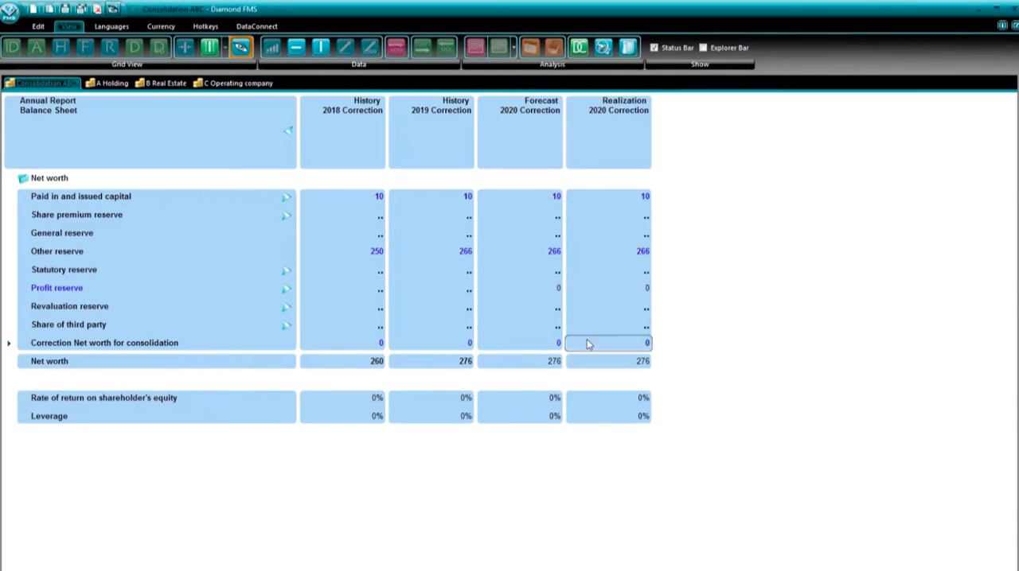
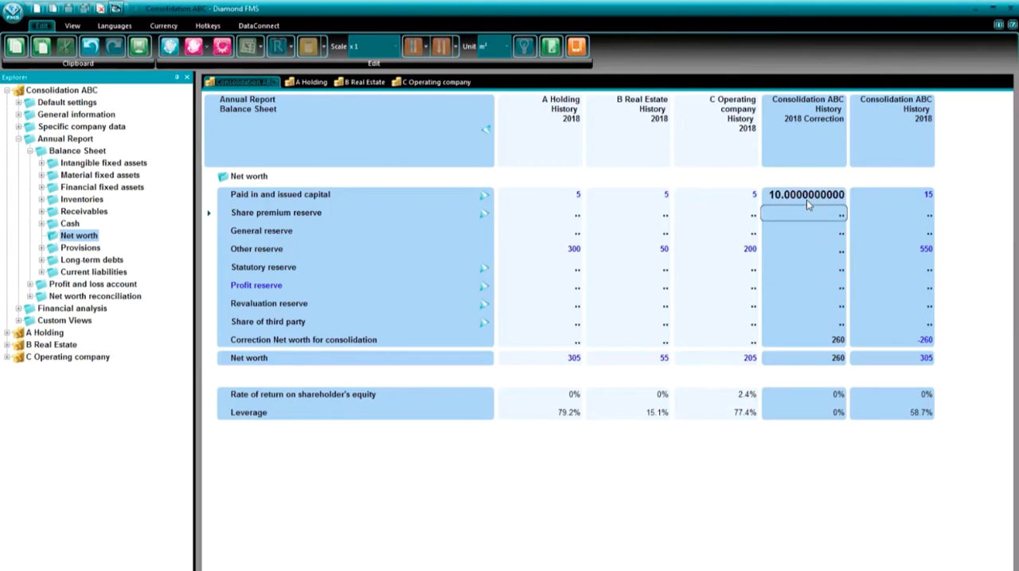
# - Set the History 2018 corrections of Other reserve to 250 and of Correction Net worth for consolidation to 0
pyautogui.moveTo(654, 252); pyautogui.dragTo(722, 254)
pyautogui.click(796, 251)
pyautogui.write('250')
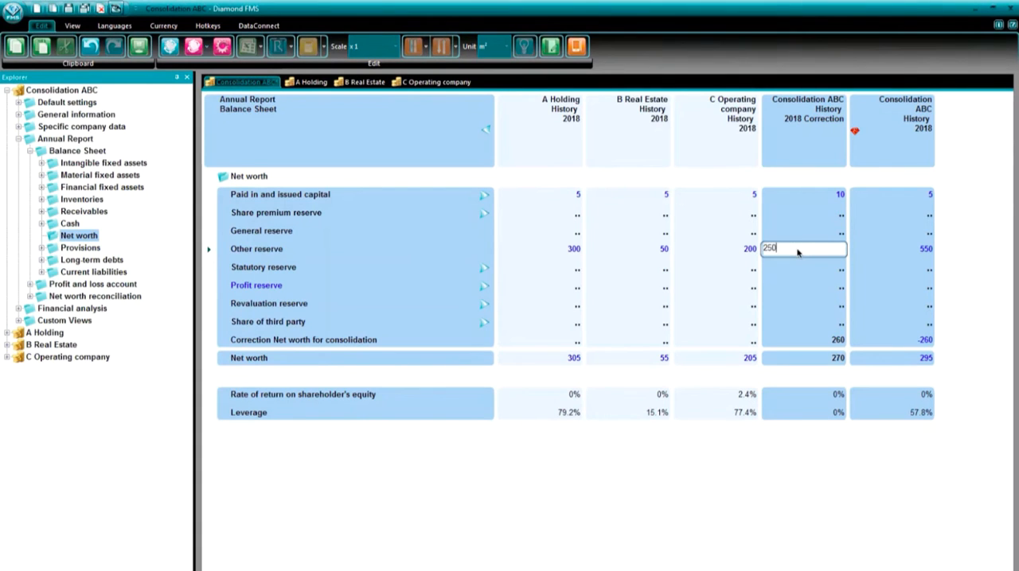
pyautogui.press('Return')
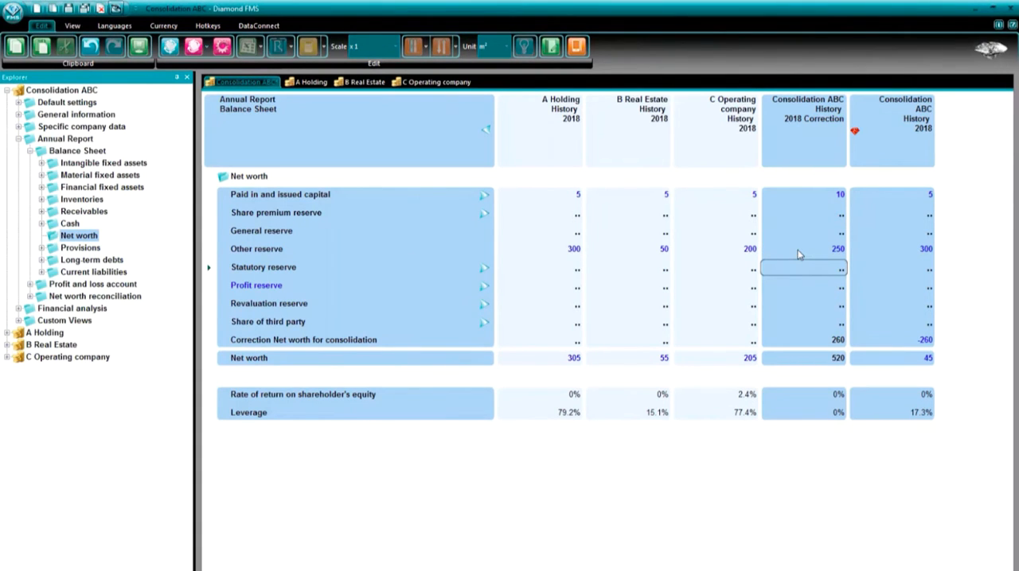
pyautogui.click(812, 341)
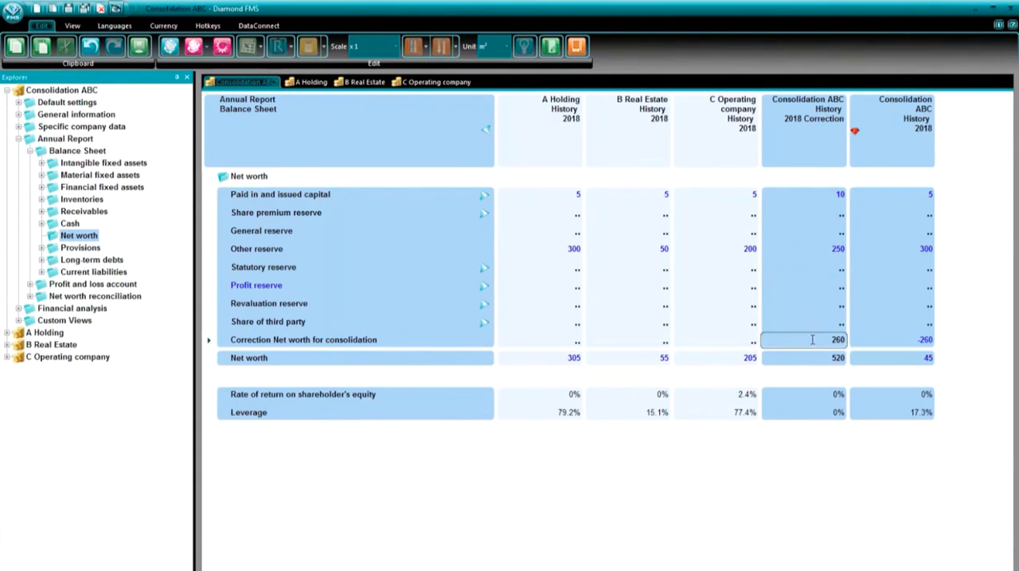
pyautogui.write('0')
pyautogui.press('Return')
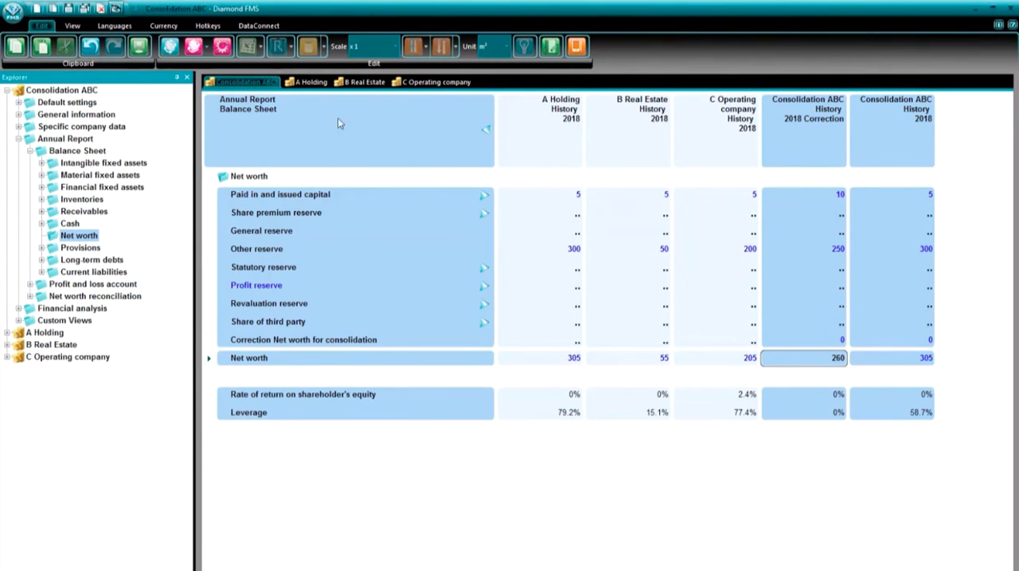
# - Change the consolidation analyze view to History 2019 and set the Paid in and issued capital correction to 10
pyautogui.click(222, 47)
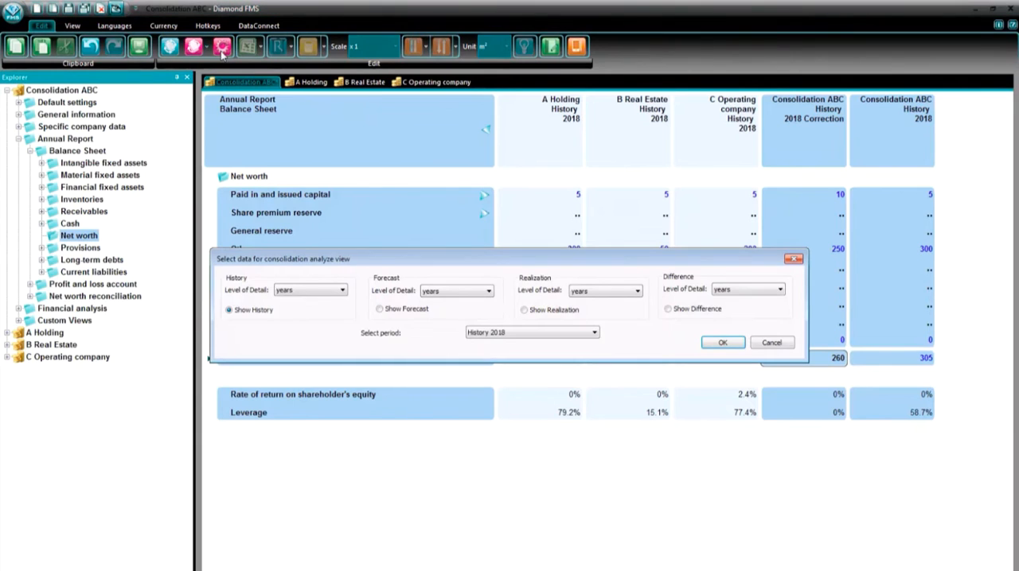
pyautogui.click(550, 336)
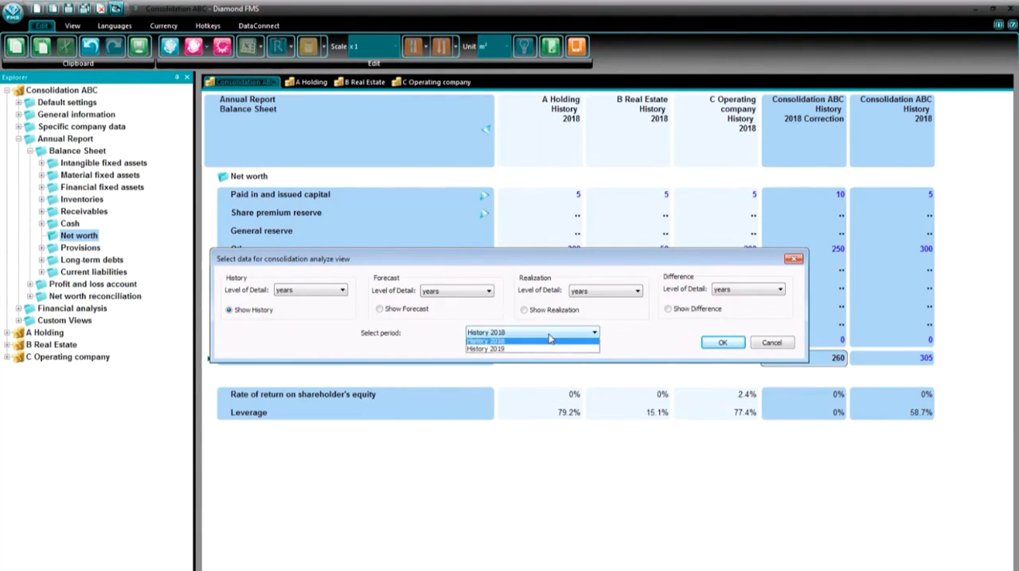
pyautogui.click(549, 348)
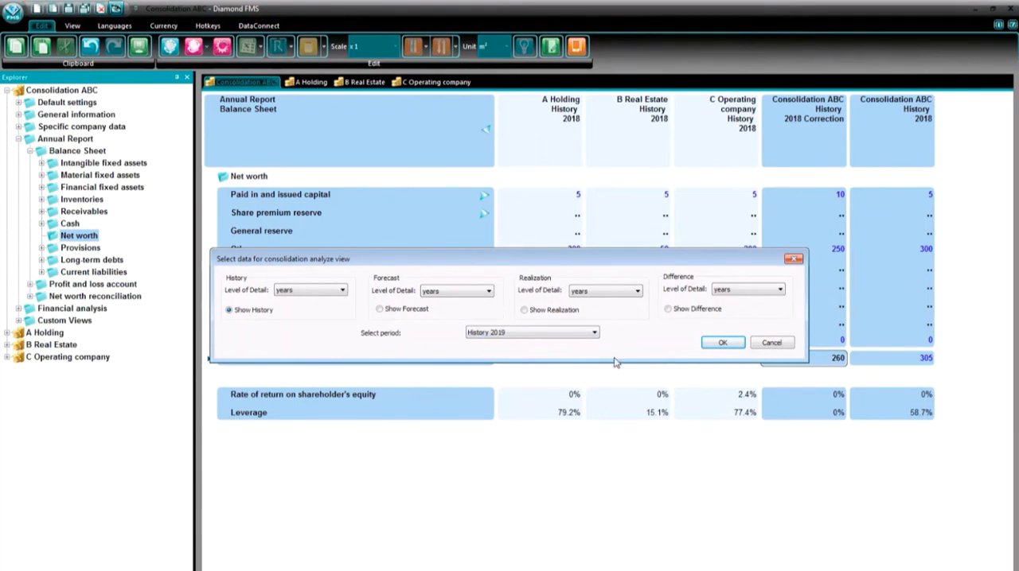
pyautogui.click(723, 350)
pyautogui.click(816, 199)
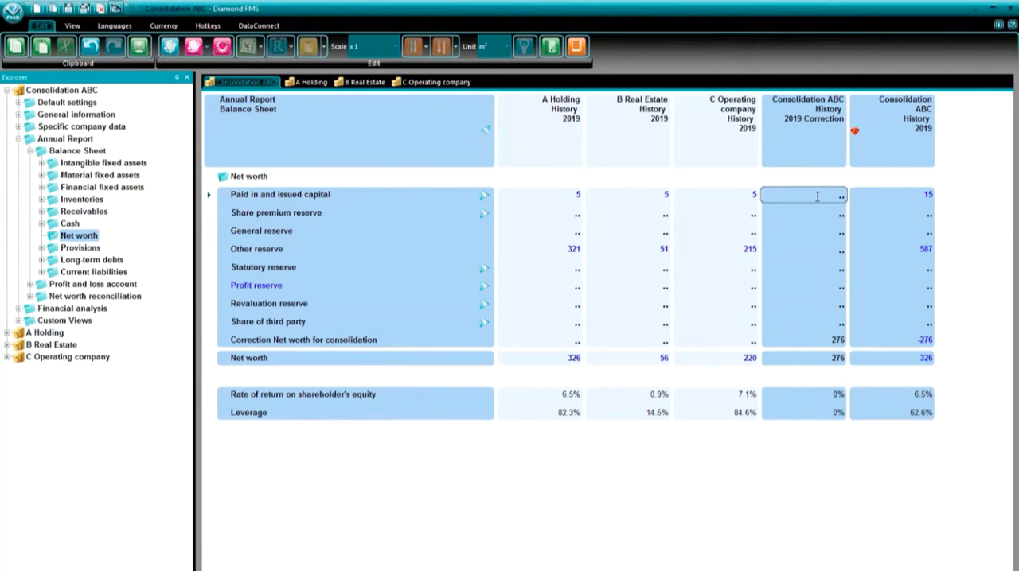
pyautogui.write('10')
pyautogui.press('Return')
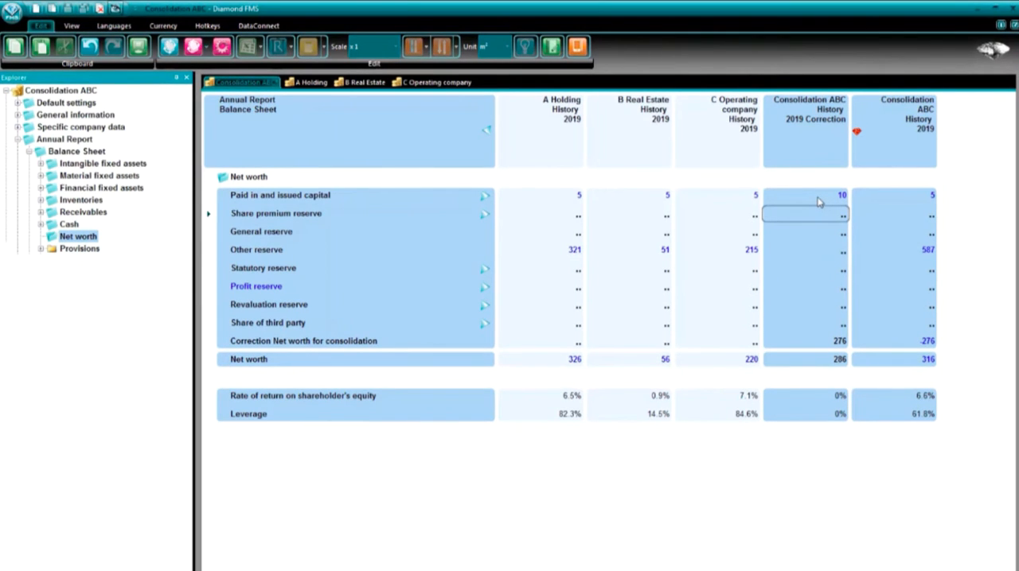
# - Show corrections only and copy the Paid in and issued capital values from the Excel sheet into its four correction columns
pyautogui.rightClick(599, 257)
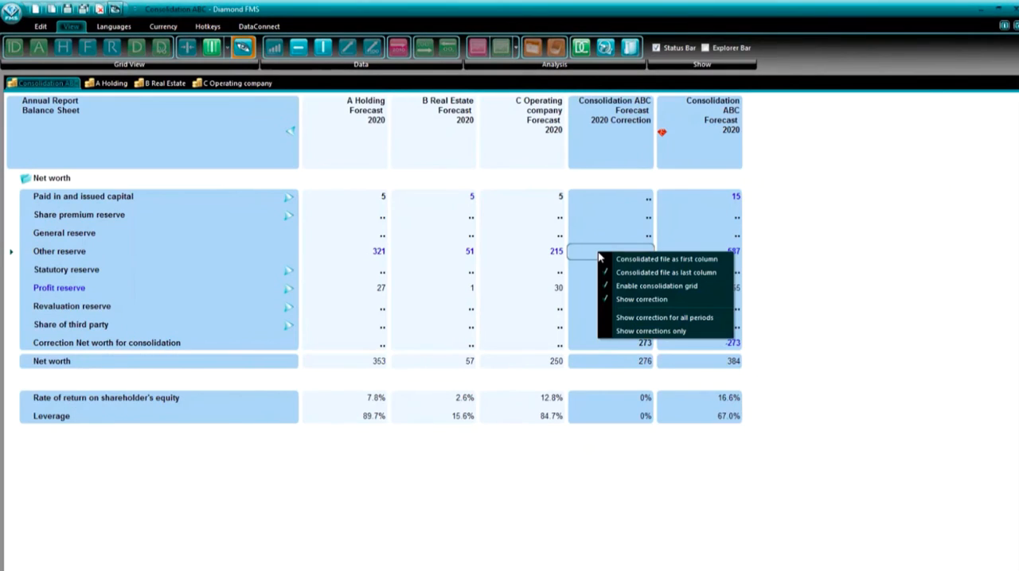
pyautogui.click(637, 333)
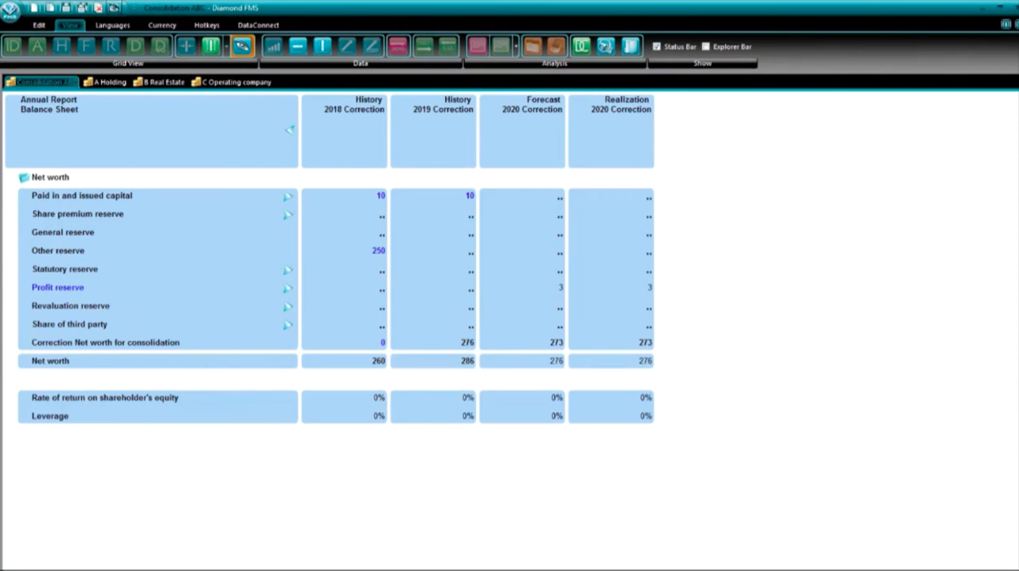
pyautogui.hotkey('alt', 'Tab')
pyautogui.moveTo(218, 226); pyautogui.dragTo(321, 225)
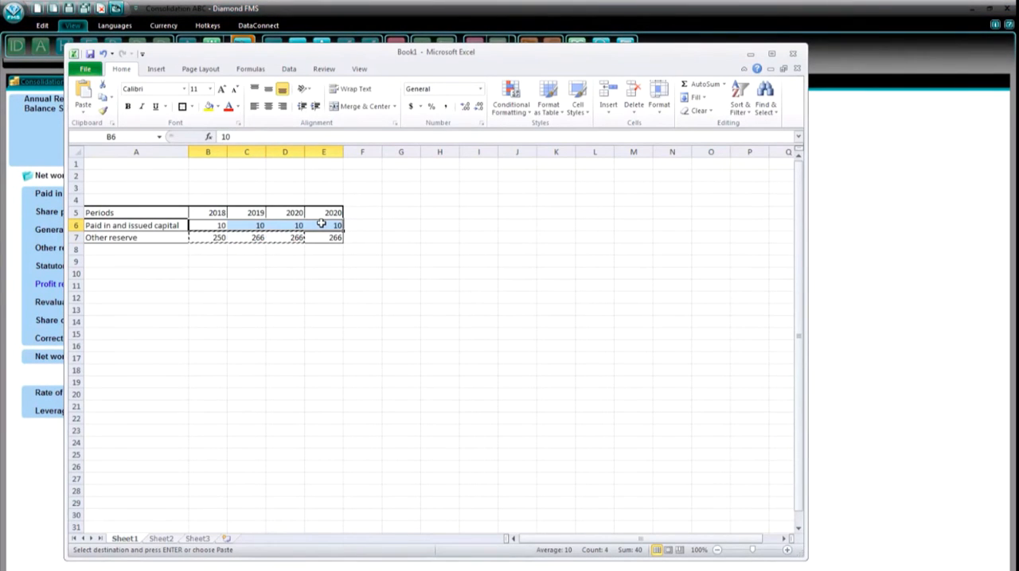
pyautogui.hotkey('ctrl', 'c')
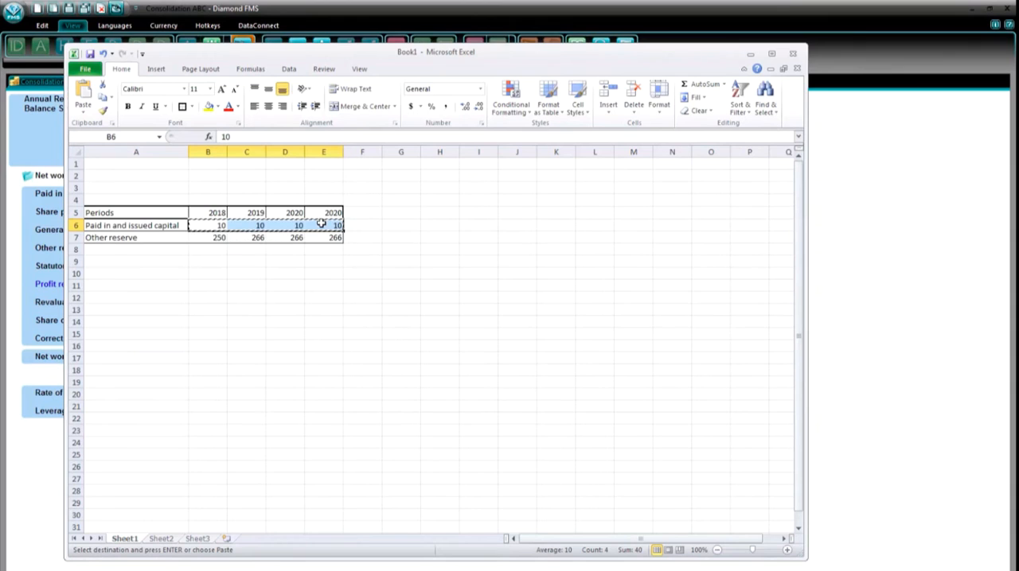
pyautogui.click(851, 266)
pyautogui.moveTo(369, 194); pyautogui.dragTo(601, 196)
pyautogui.hotkey('ctrl', 'v')
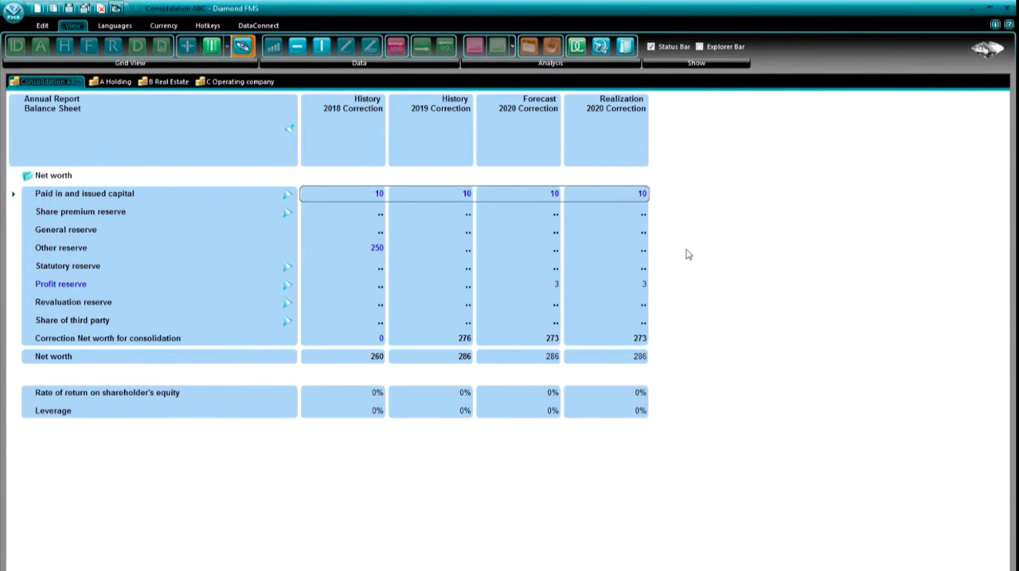
# - Copy the Other reserve values 250, 266, 266 and 266 from the Excel sheet into the Other reserve correction row
pyautogui.hotkey('alt', 'Tab')
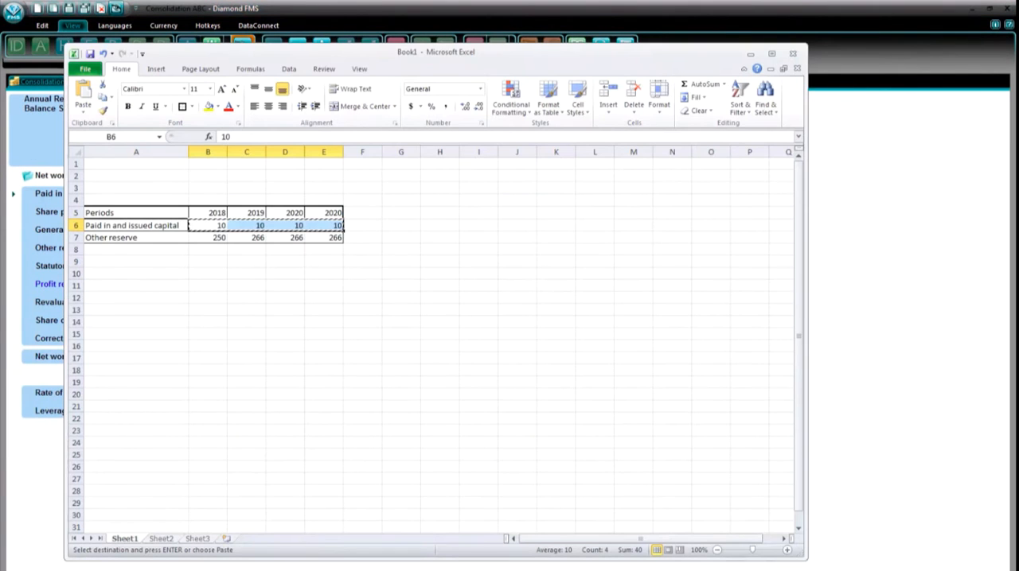
pyautogui.moveTo(211, 238); pyautogui.dragTo(595, 248)
pyautogui.hotkey('ctrl', 'c')
pyautogui.click(868, 302)
pyautogui.hotkey('ctrl', 'v')
# - Set Correction Net worth for consolidation to 0 for the History 2019, Forecast 2020 and Realization 2020 corrections
pyautogui.click(456, 338)
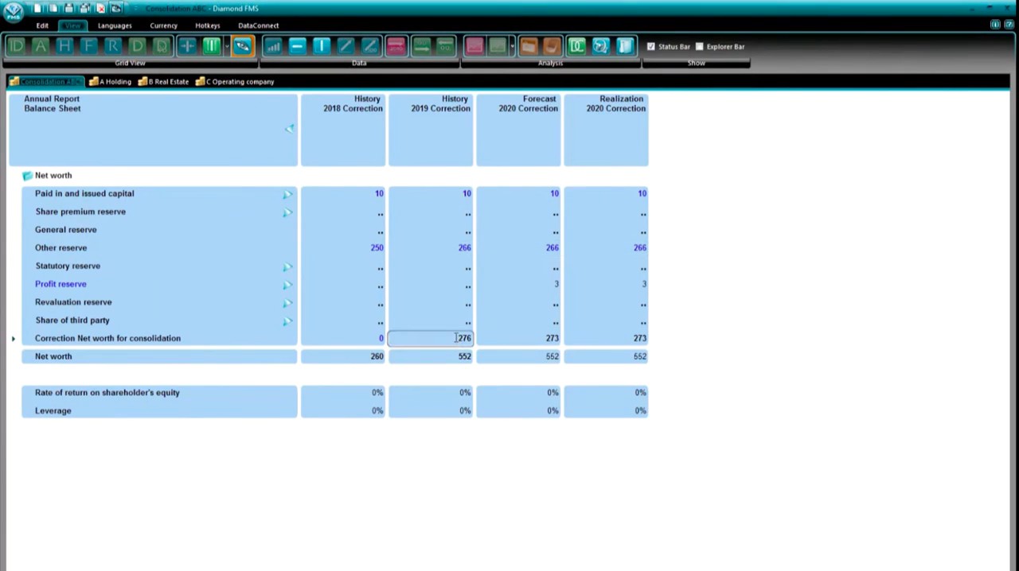
pyautogui.write('0')
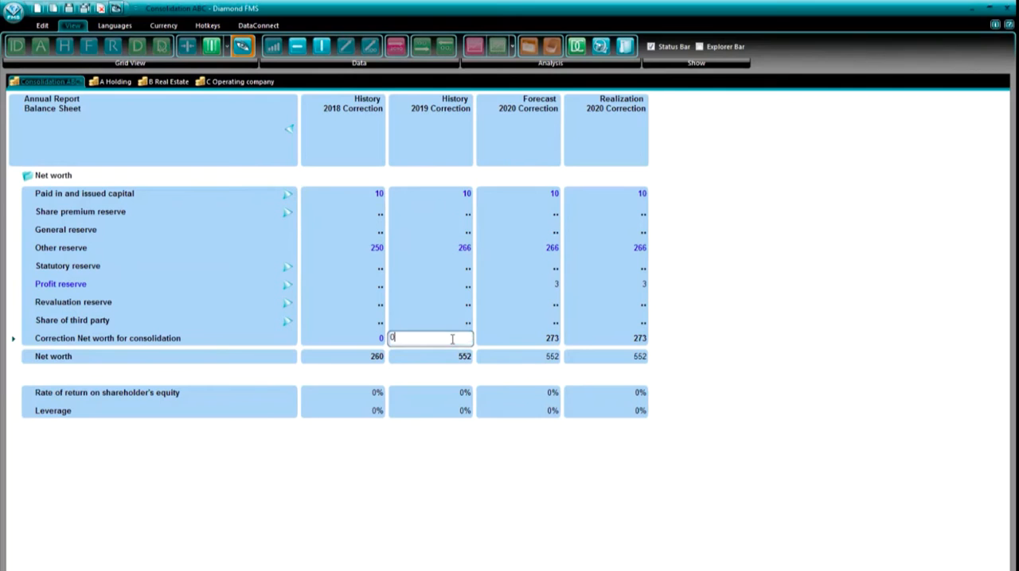
pyautogui.click(506, 342)
pyautogui.write('0')
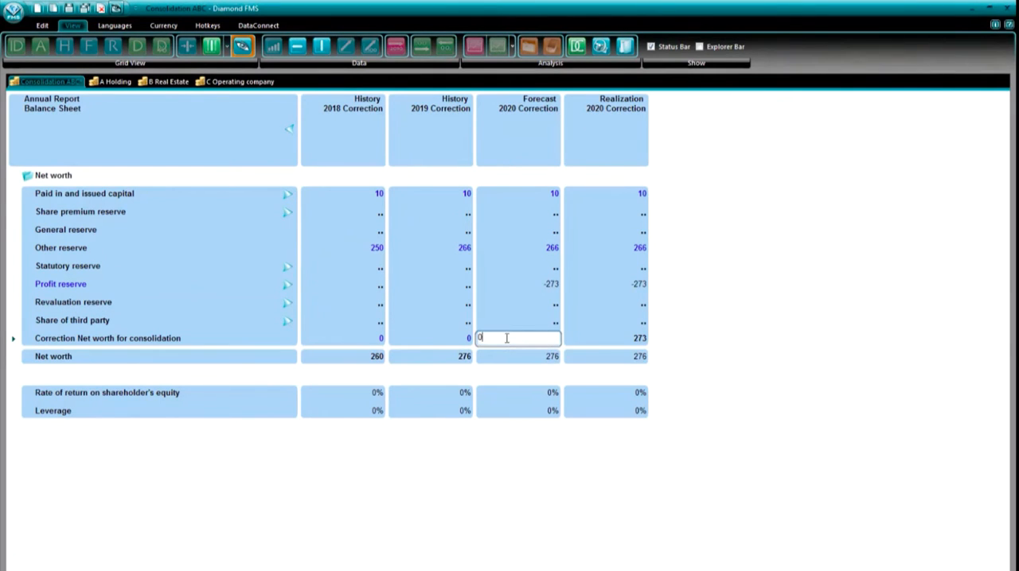
pyautogui.click(588, 340)
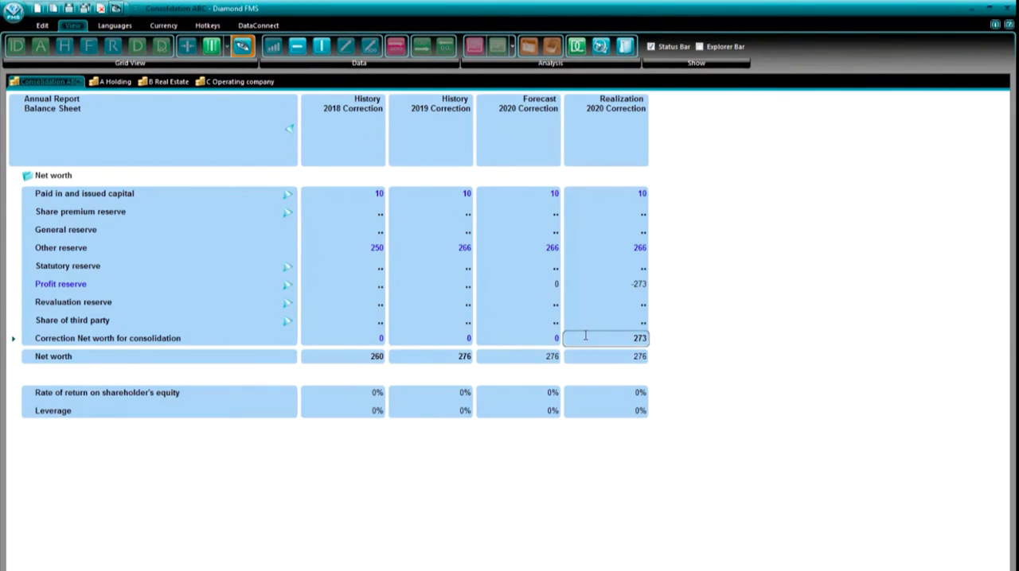
pyautogui.write('0')
pyautogui.press('Return')
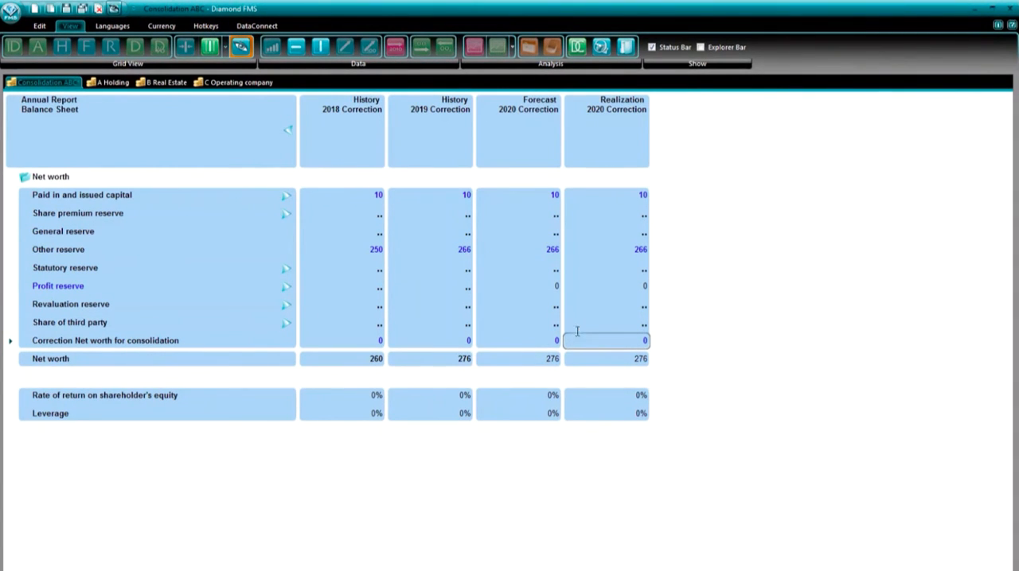
# - Turn off the corrections-only display and toggle the consolidation grid option for the Net worth view
pyautogui.rightClick(576, 323)
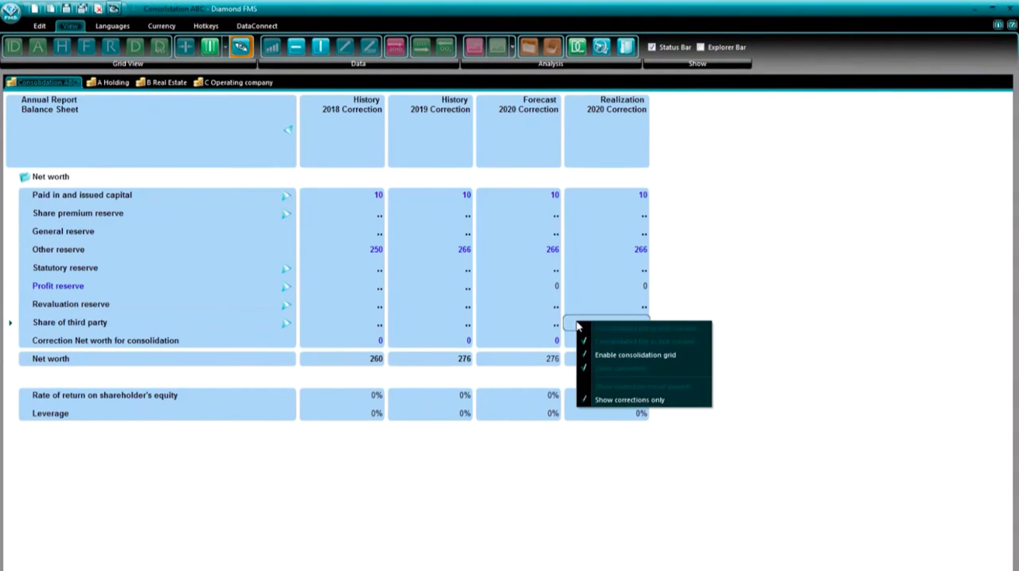
pyautogui.click(614, 400)
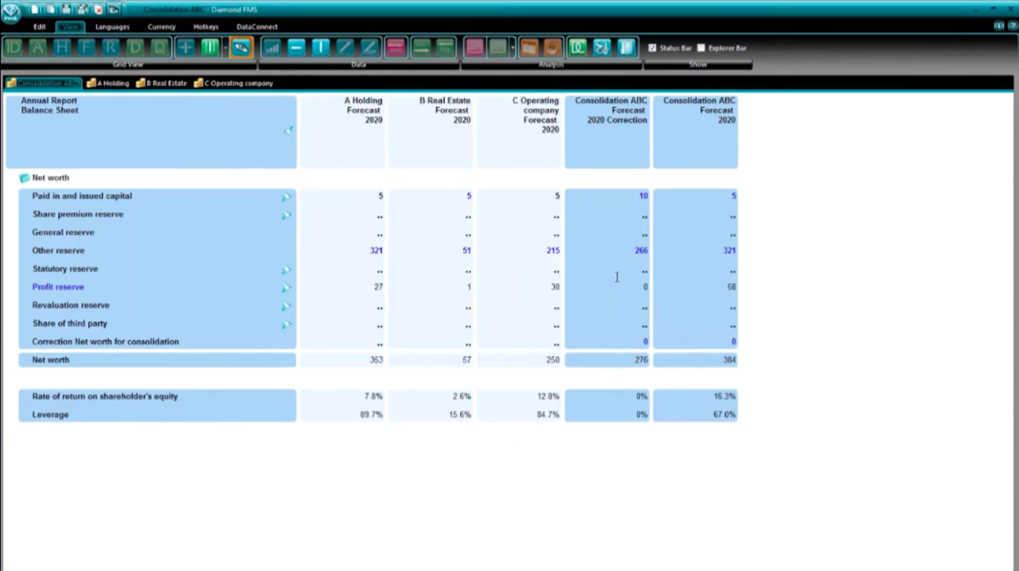
pyautogui.rightClick(616, 277)
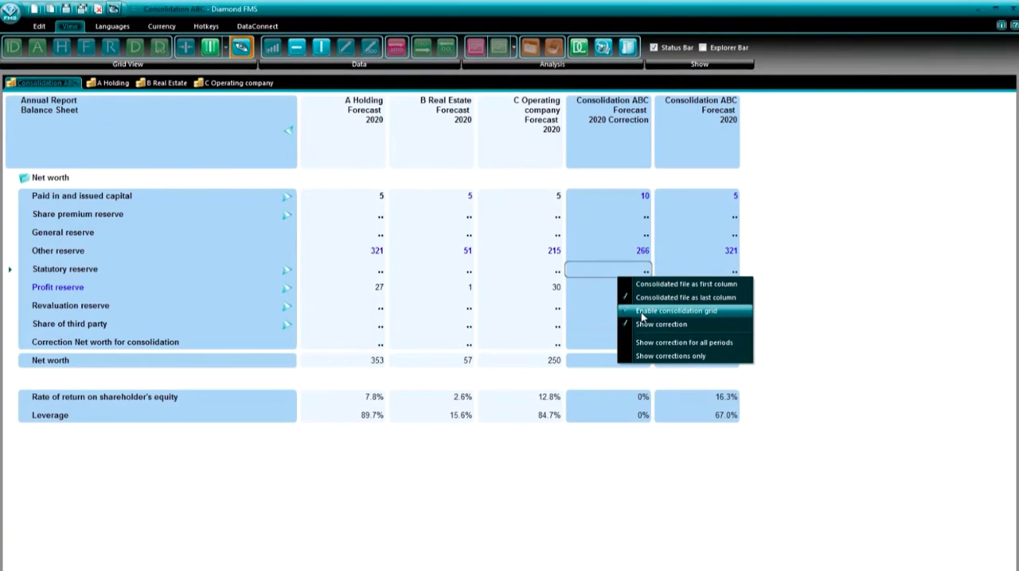
pyautogui.click(642, 315)
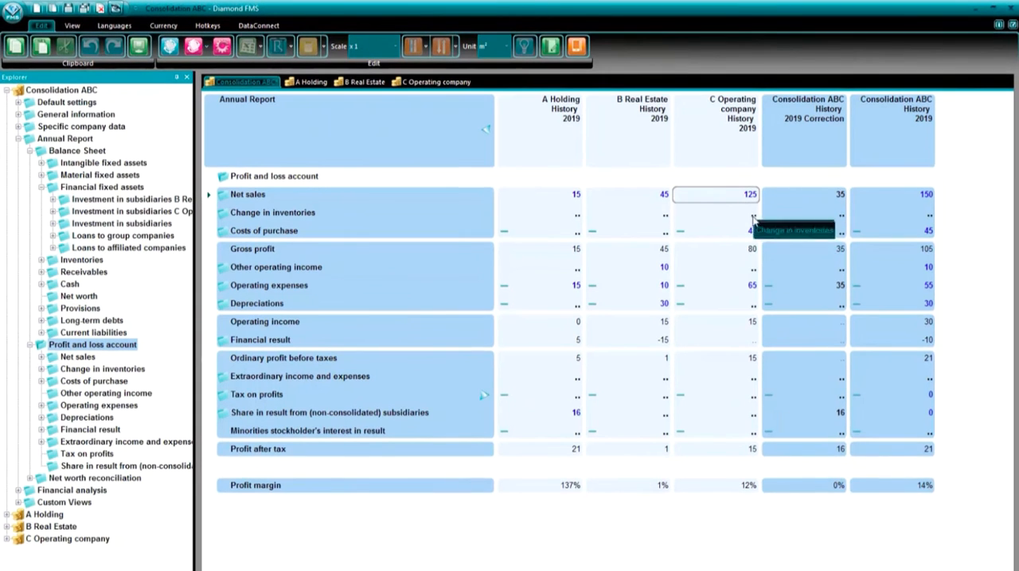
# - Set C Operating company's History 2019 Net sales to 0 in the consolidation grid and check it in the company's own file
pyautogui.write('0')
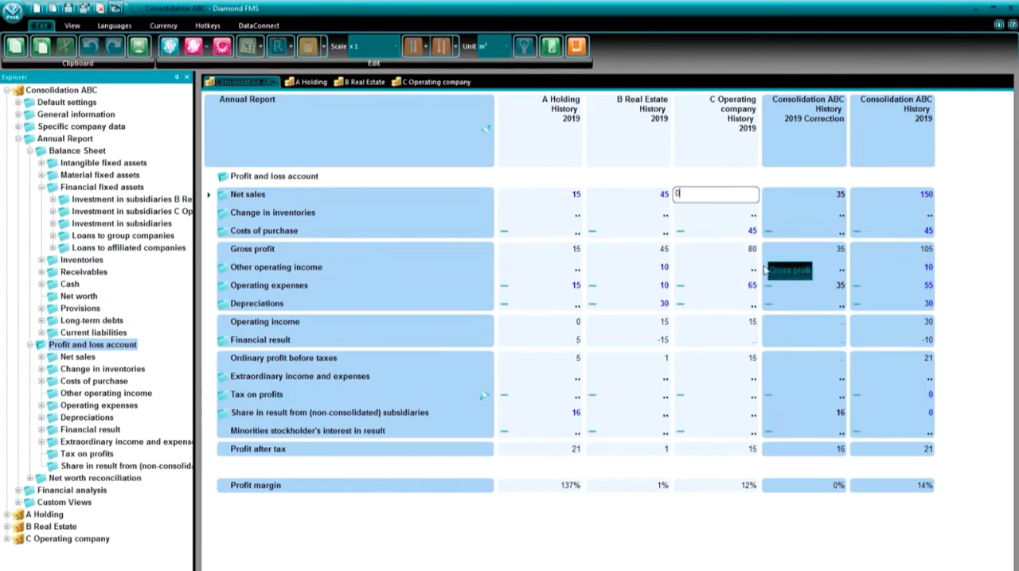
pyautogui.click(738, 269)
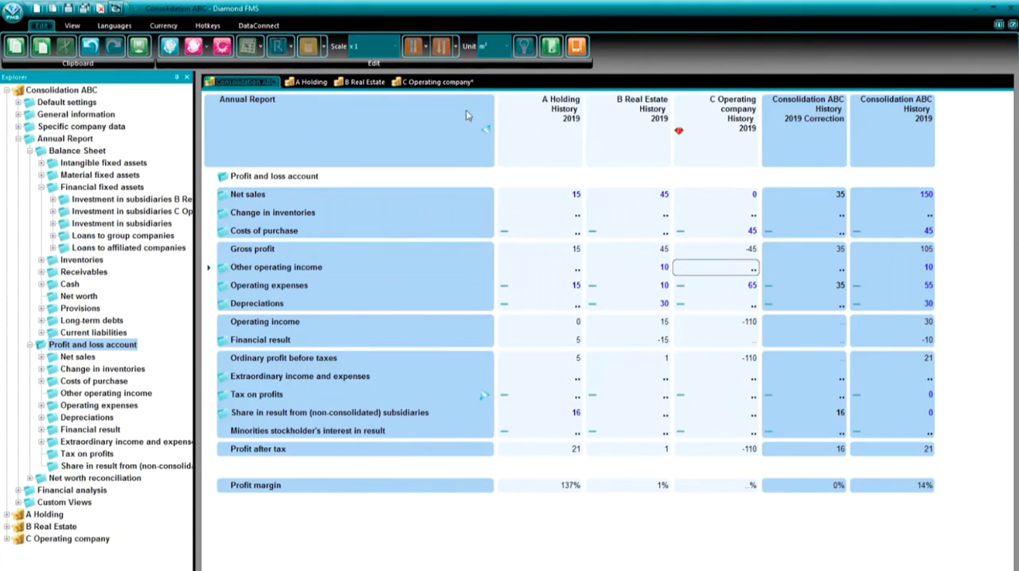
pyautogui.click(438, 83)
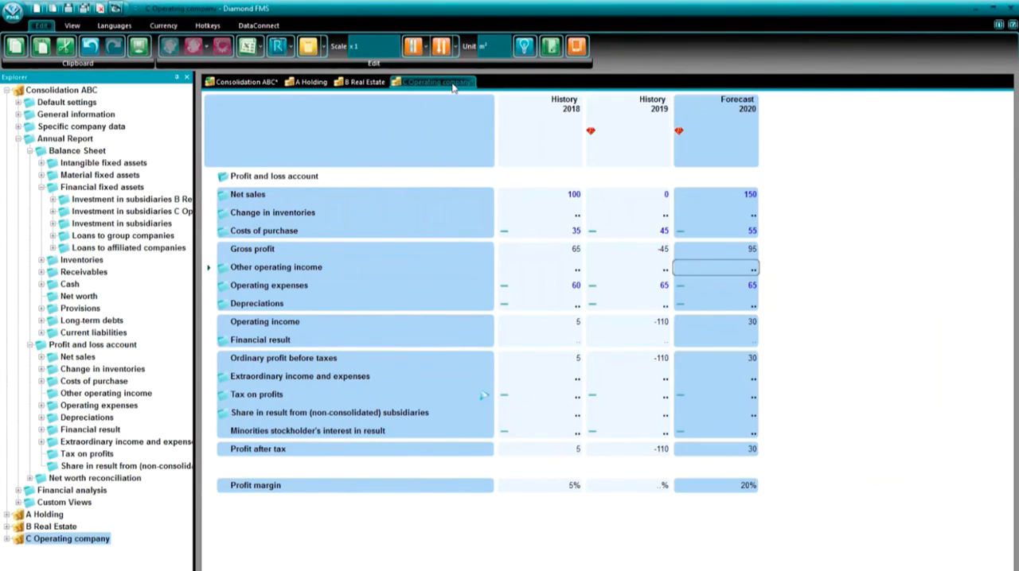
pyautogui.click(647, 196)
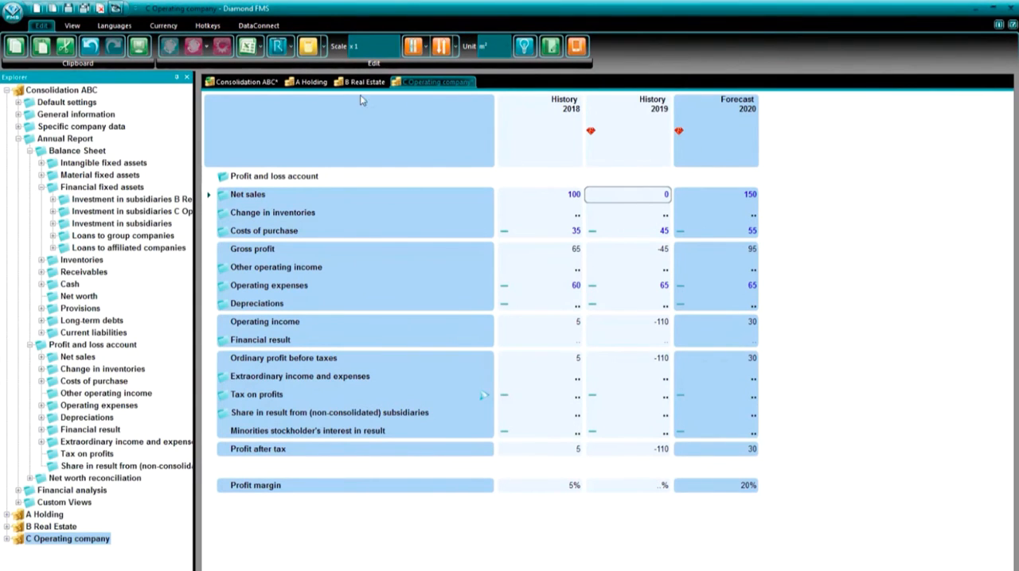
pyautogui.click(223, 84)
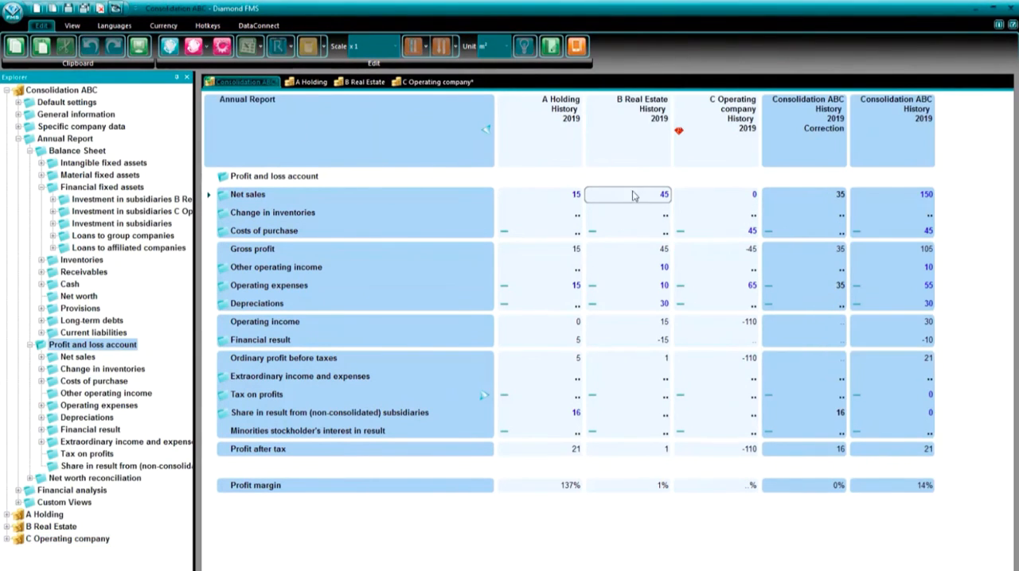
# - Set C Operating company's History 2019 Net sales to 125 from within the Consolidation ABC grid
pyautogui.click(705, 198)
pyautogui.write('125')
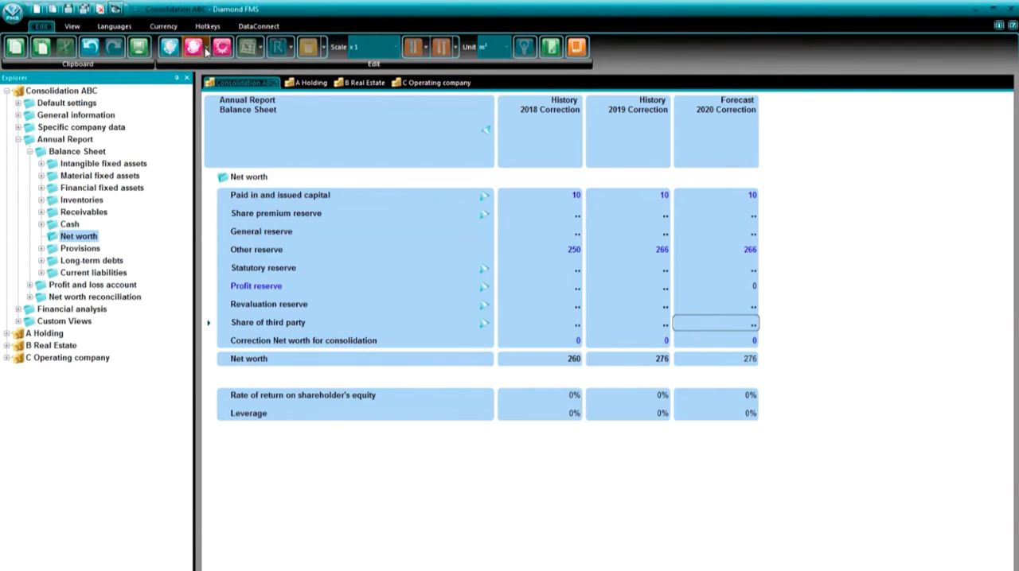
# - Export the manual corrections of Consolidation ABC to the existing template file My corrections ABC.xml
pyautogui.click(203, 47)
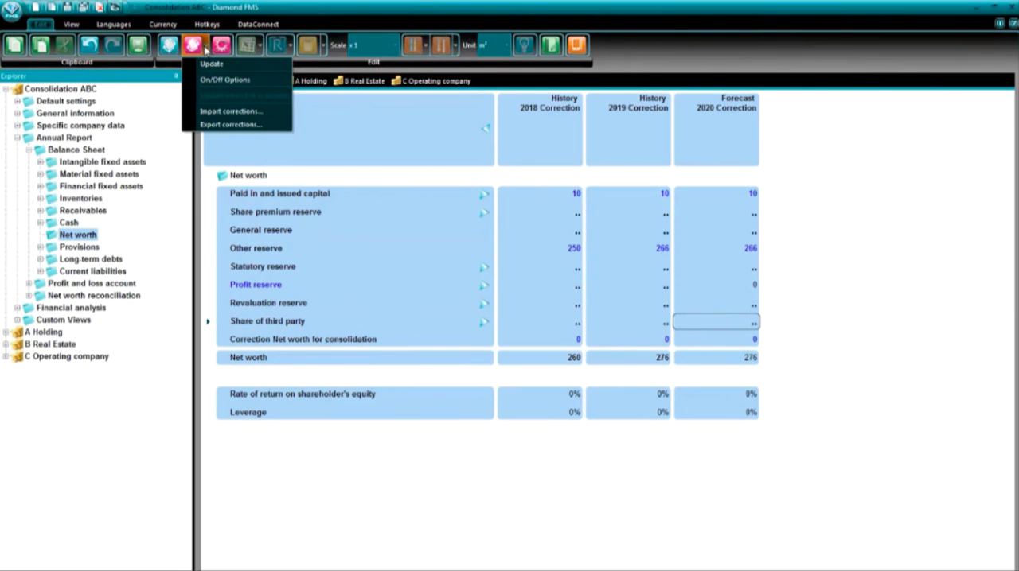
pyautogui.click(233, 127)
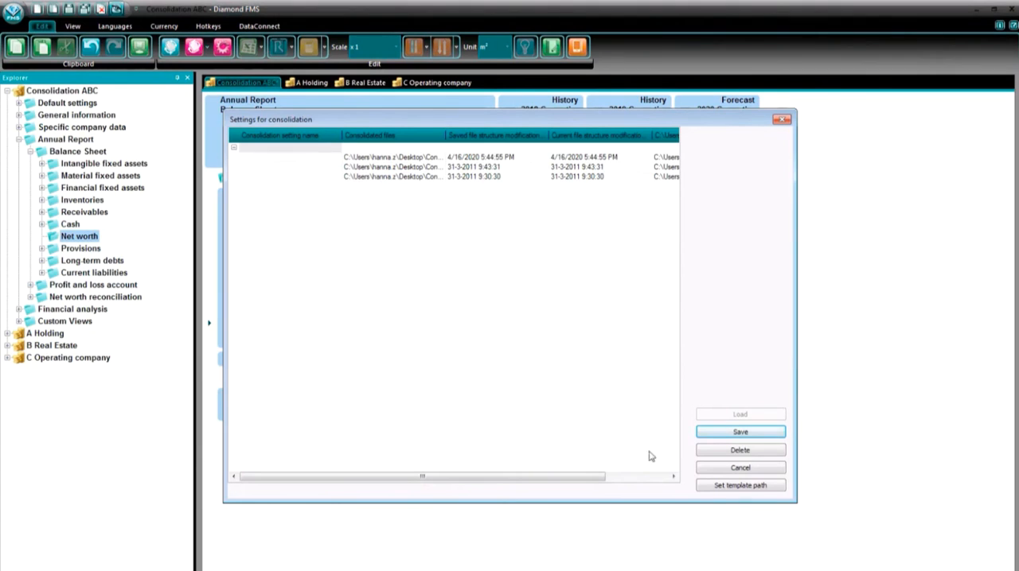
pyautogui.click(710, 487)
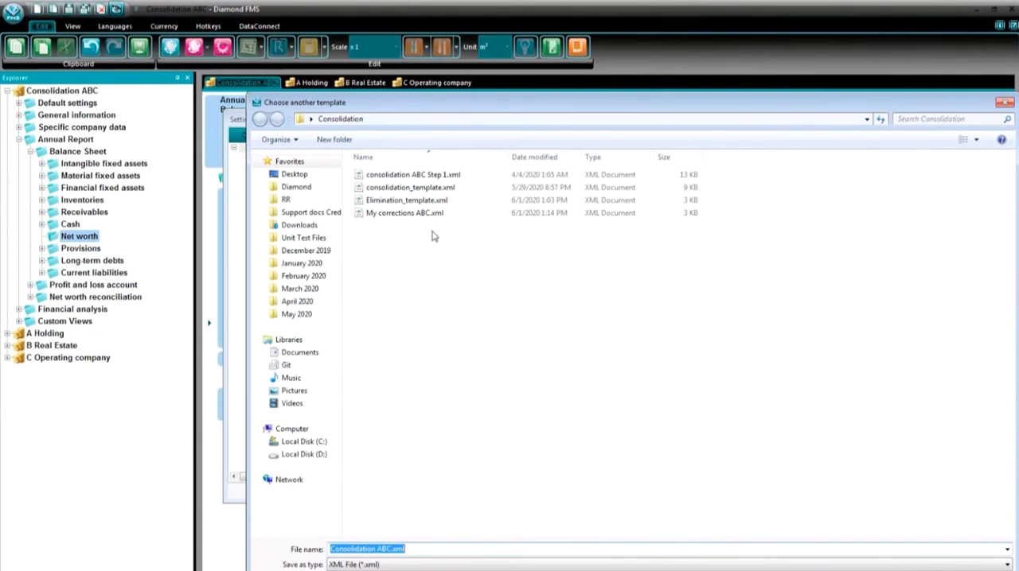
pyautogui.click(431, 214)
pyautogui.click(428, 547)
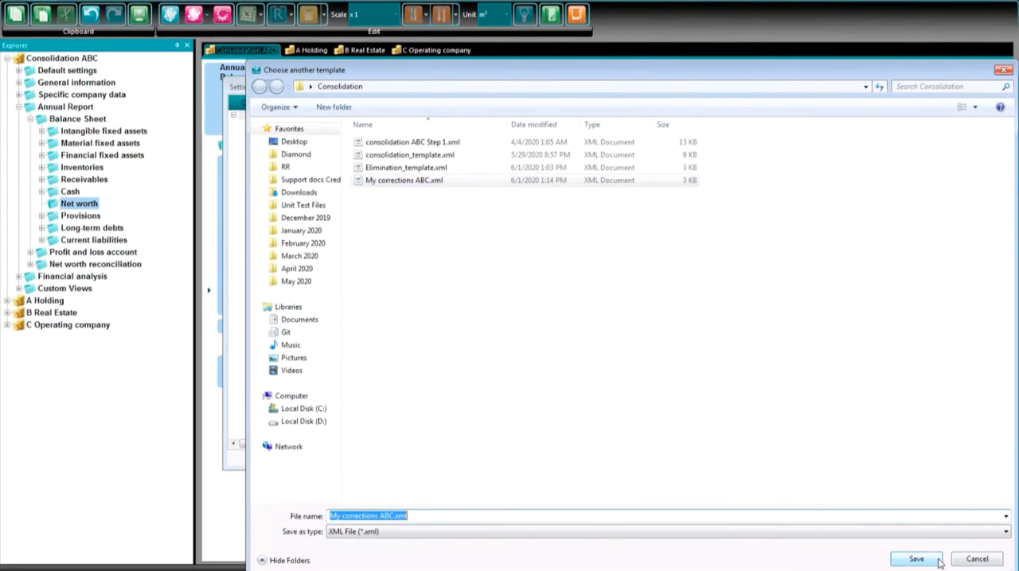
pyautogui.click(932, 557)
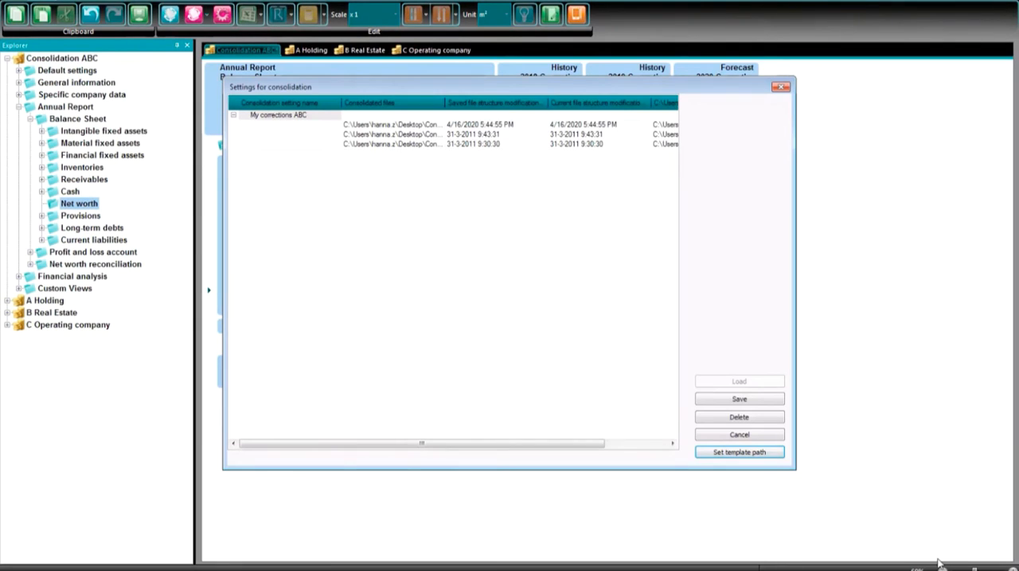
pyautogui.click(760, 401)
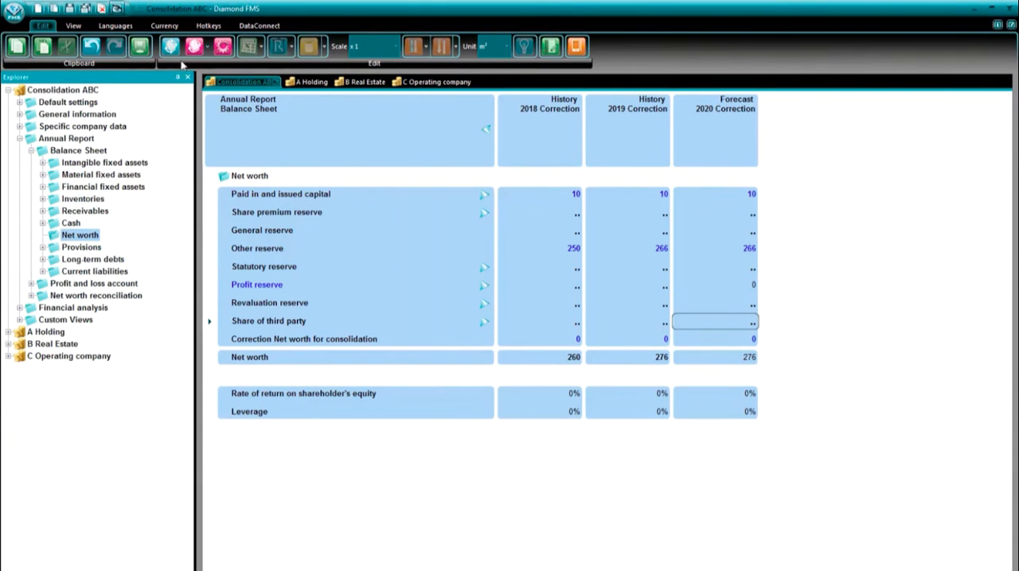
# - Enable erasing manually entered corrections for history 2018–2019, forecast 2020 and realization 2020, and update the consolidated values
pyautogui.click(205, 49)
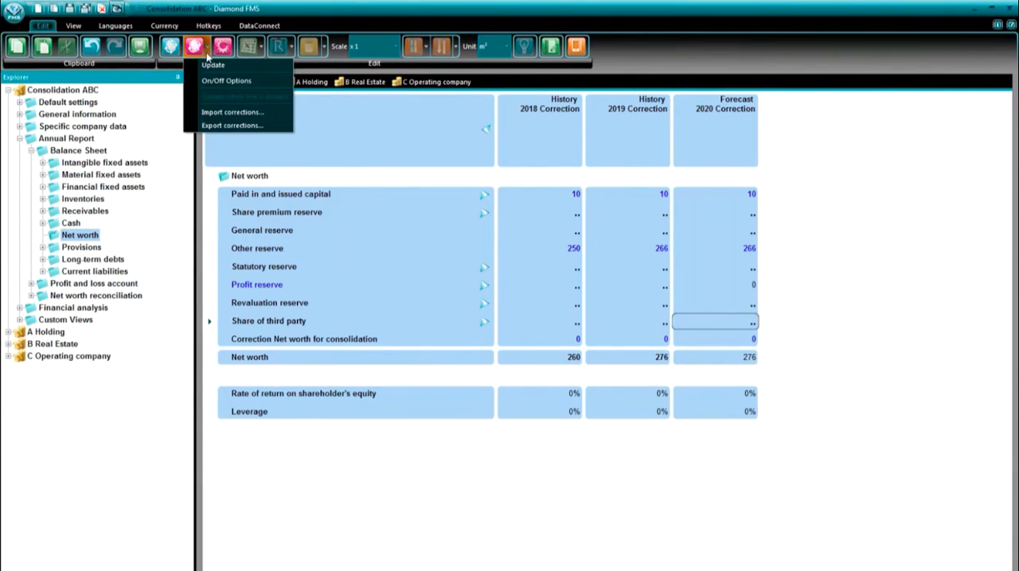
pyautogui.click(211, 80)
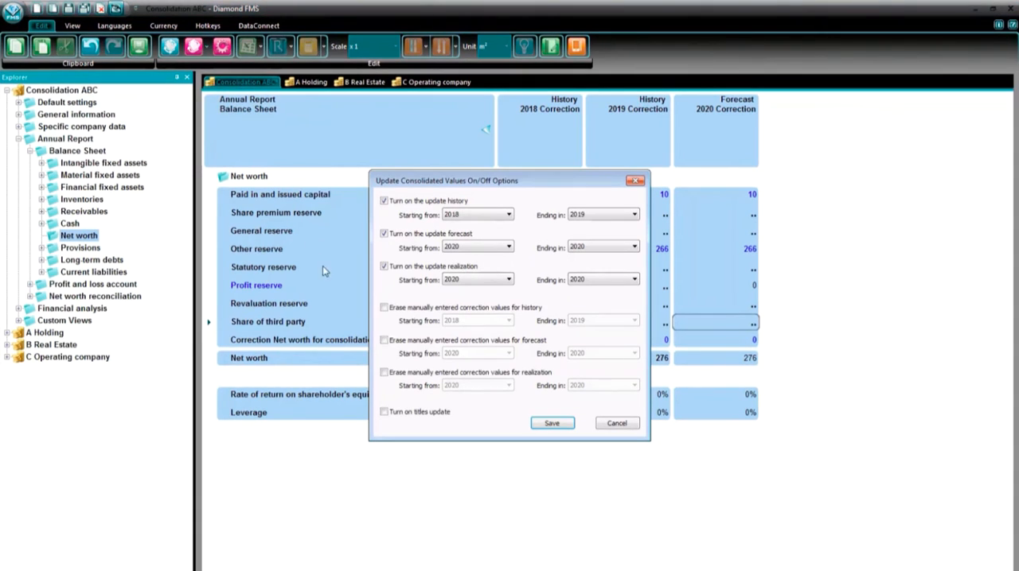
pyautogui.click(384, 308)
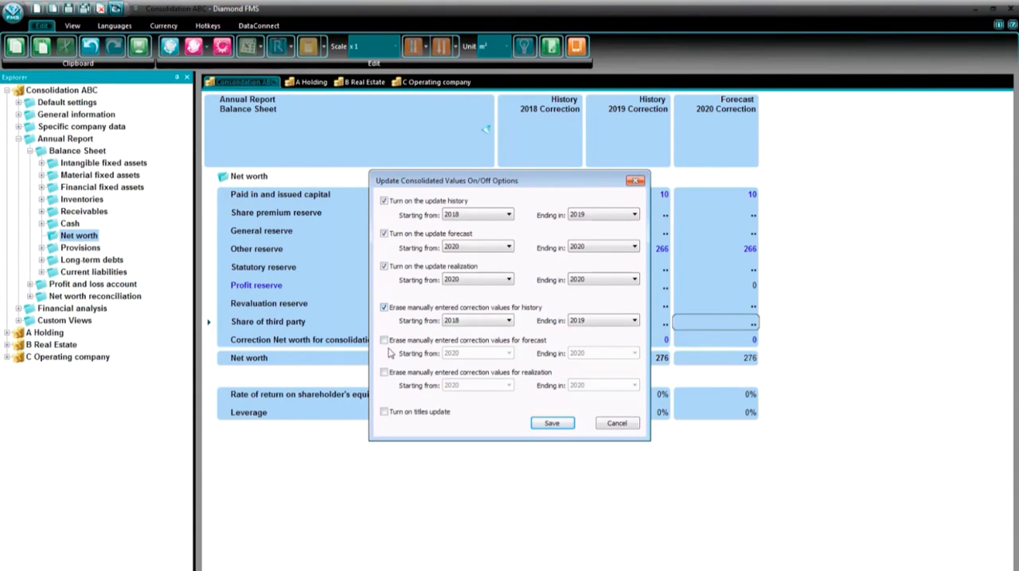
pyautogui.click(384, 340)
pyautogui.click(385, 372)
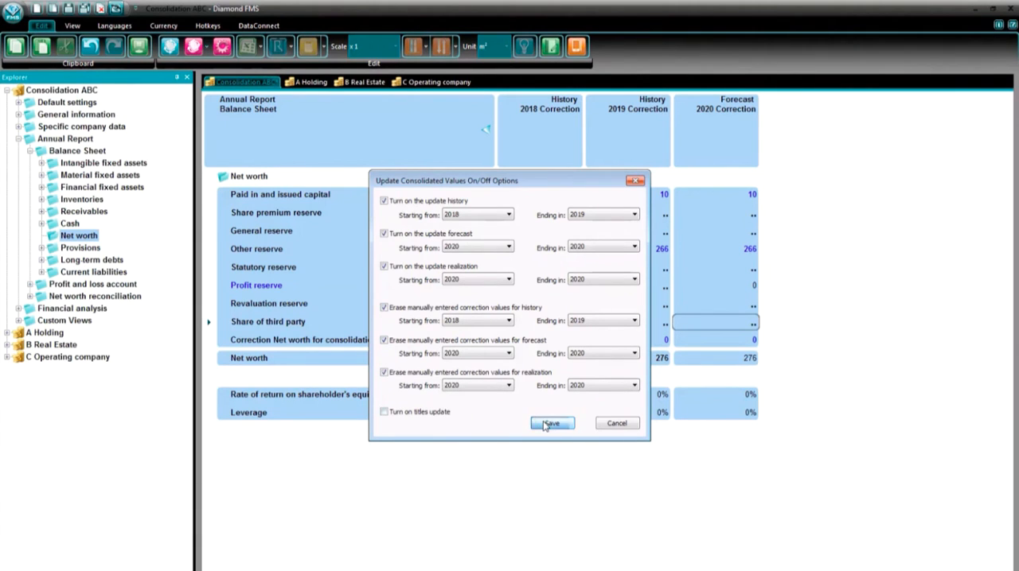
pyautogui.click(550, 423)
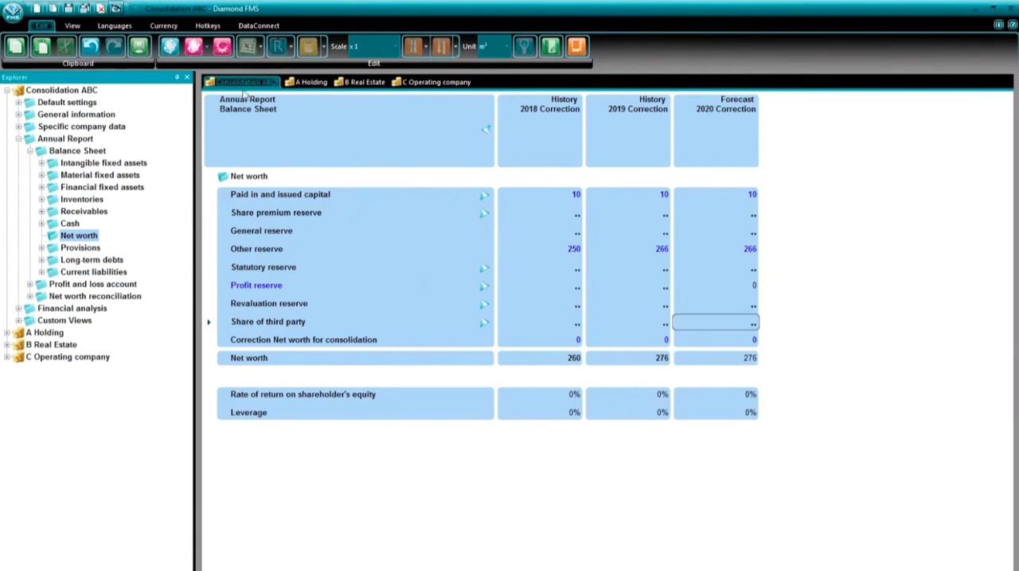
pyautogui.click(201, 51)
pyautogui.click(204, 66)
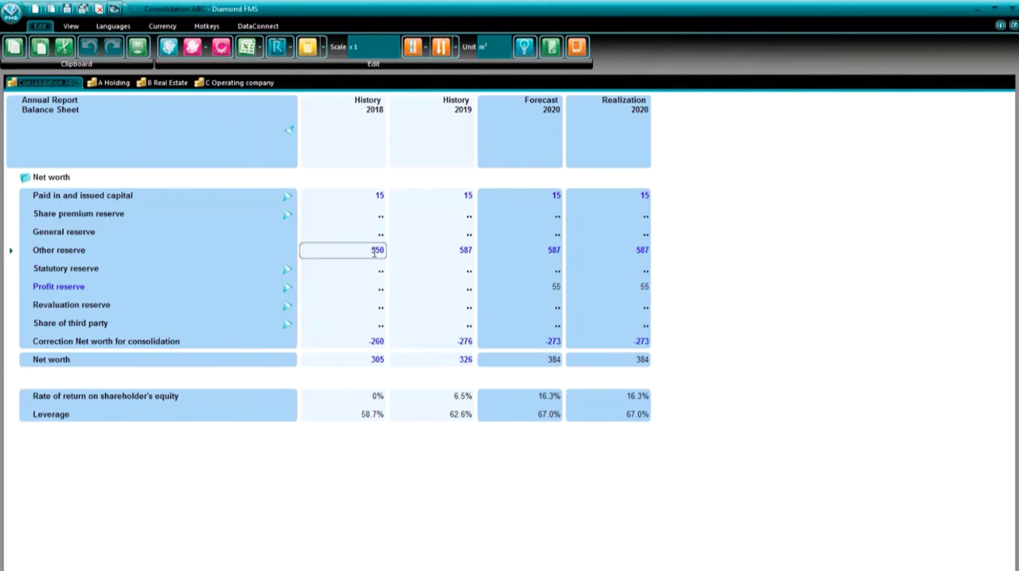
# - Run the consolidation analysis on History 2019 Other reserve, turn off corrections-only display and check the net worth correction cells
pyautogui.click(547, 250)
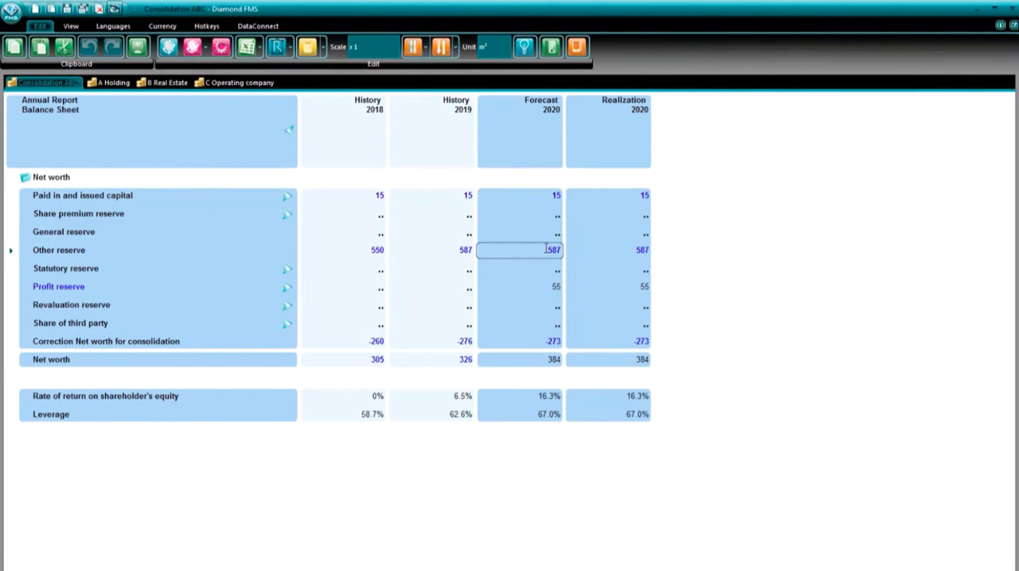
pyautogui.rightClick(460, 253)
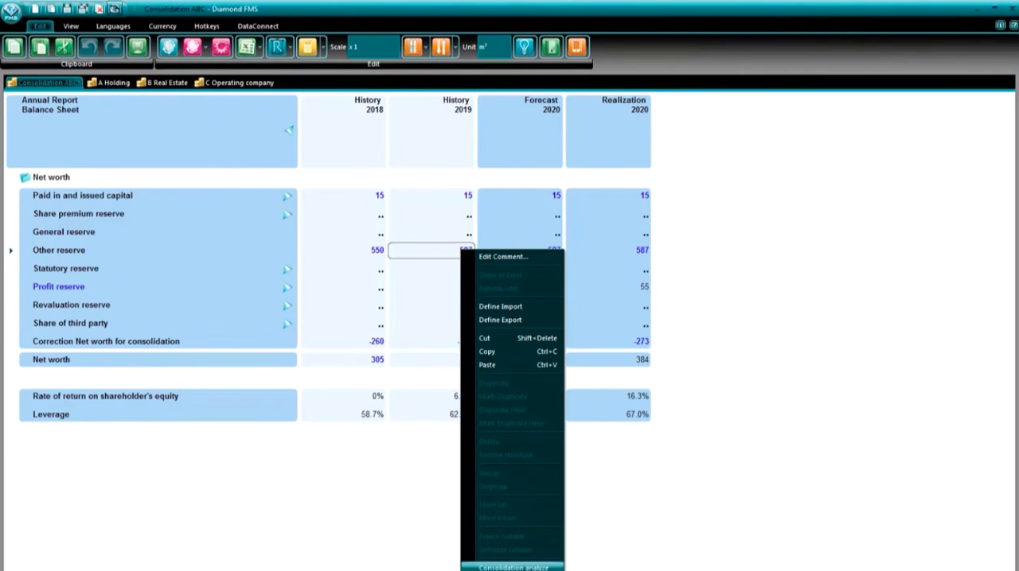
pyautogui.click(529, 566)
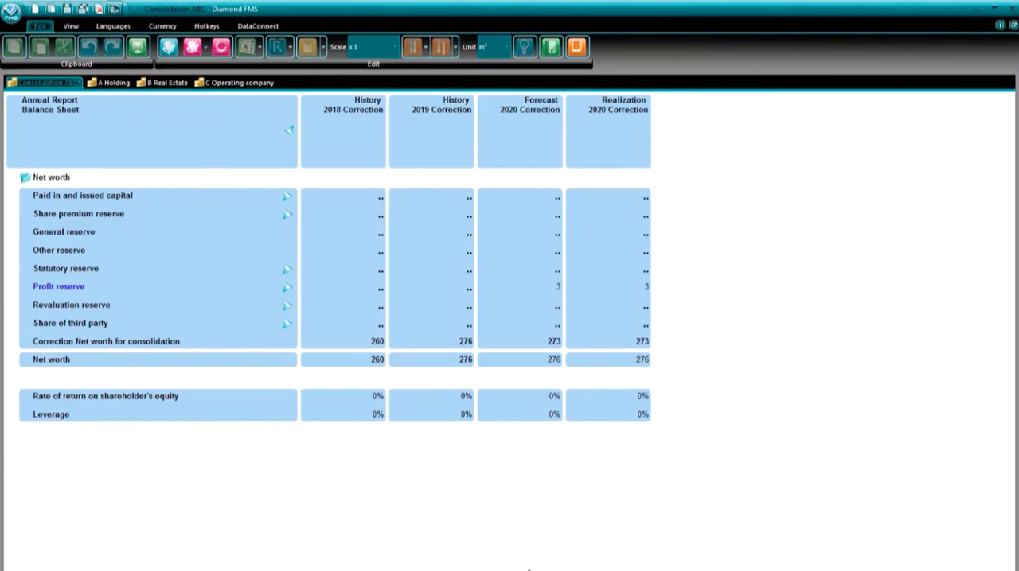
pyautogui.rightClick(434, 268)
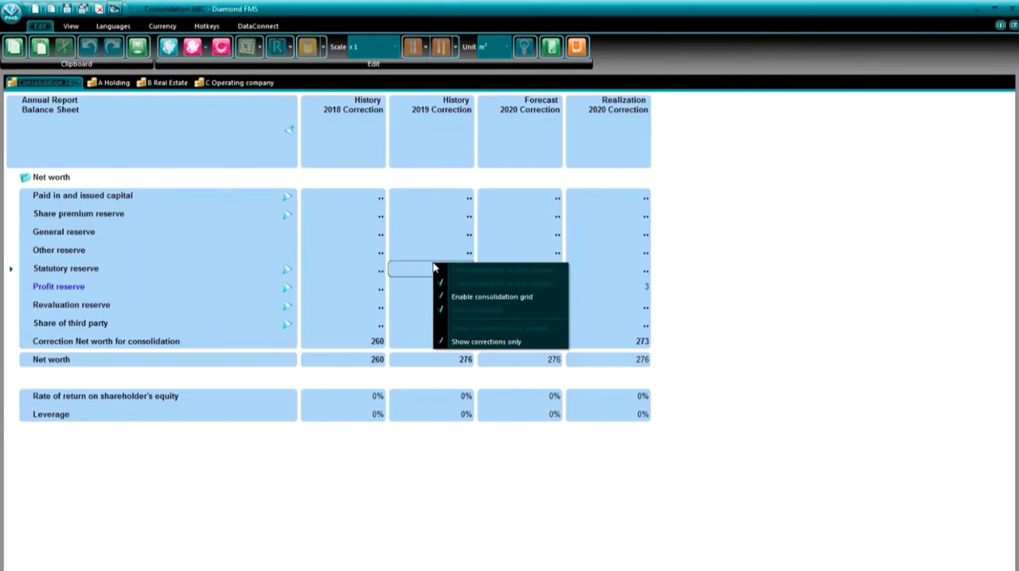
pyautogui.click(466, 347)
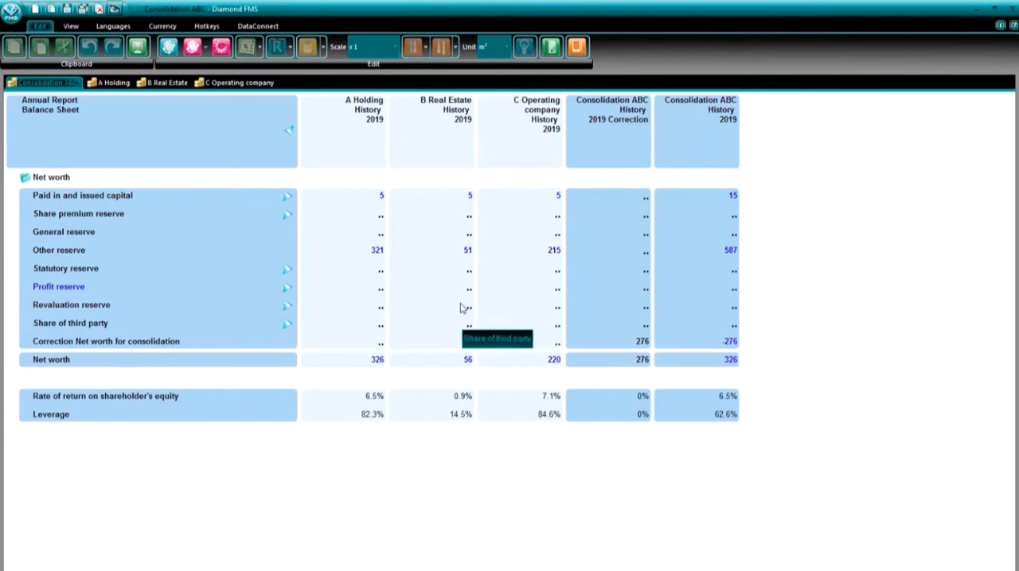
pyautogui.click(635, 253)
pyautogui.click(633, 197)
pyautogui.click(643, 341)
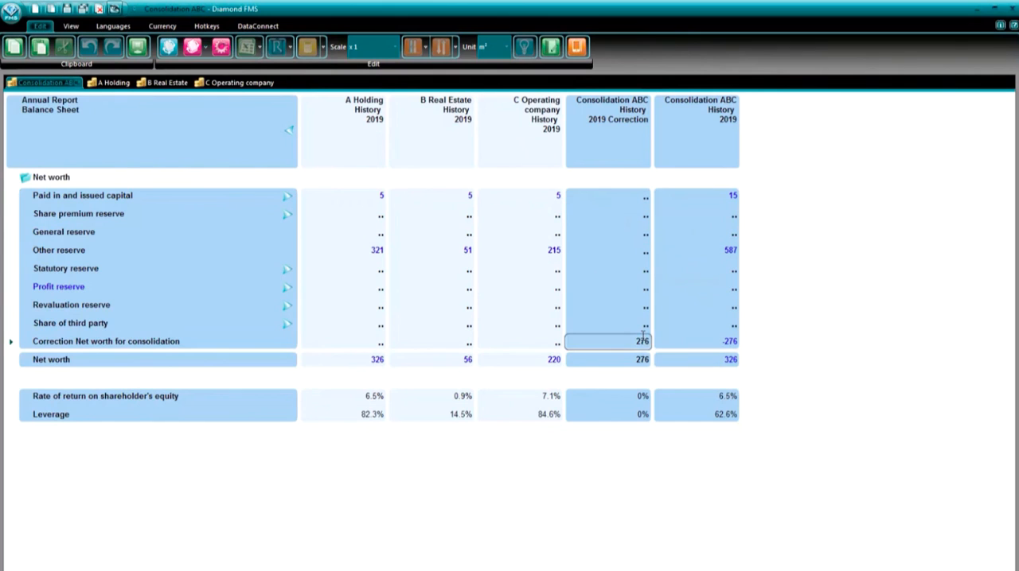
# - Import the saved corrections from the template My corrections ABC.xml into Consolidation ABC
pyautogui.click(205, 50)
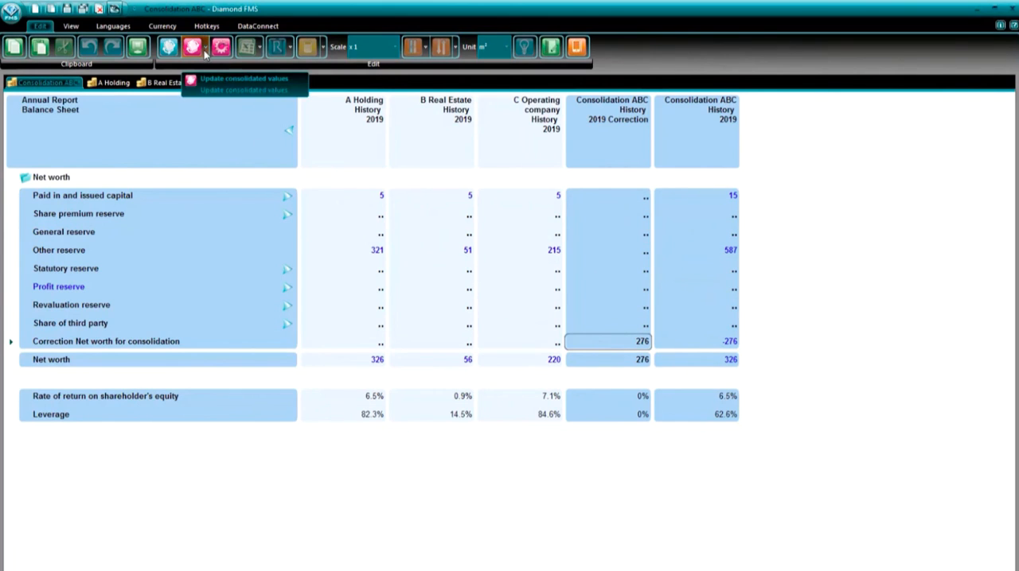
pyautogui.click(206, 51)
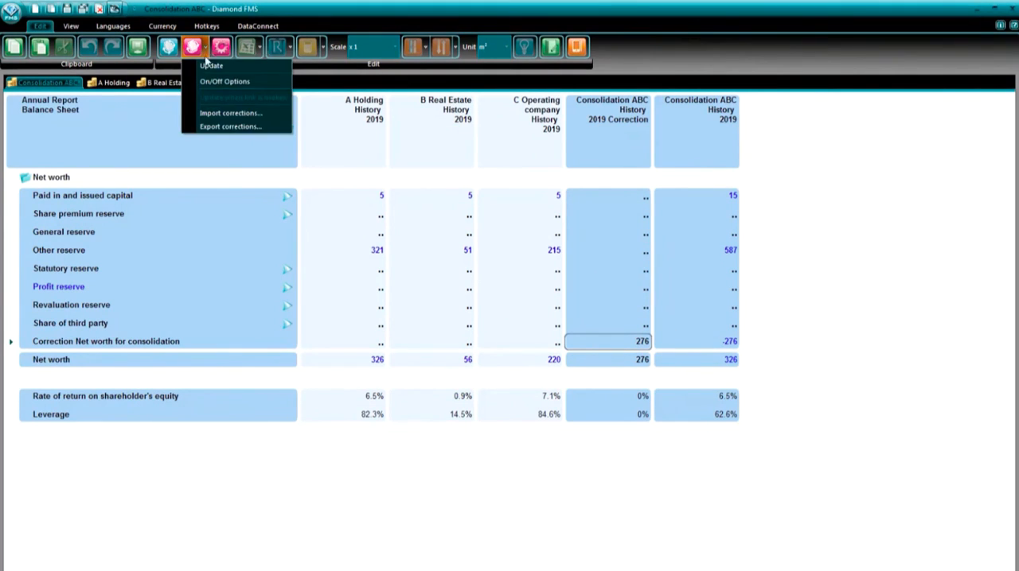
pyautogui.click(212, 120)
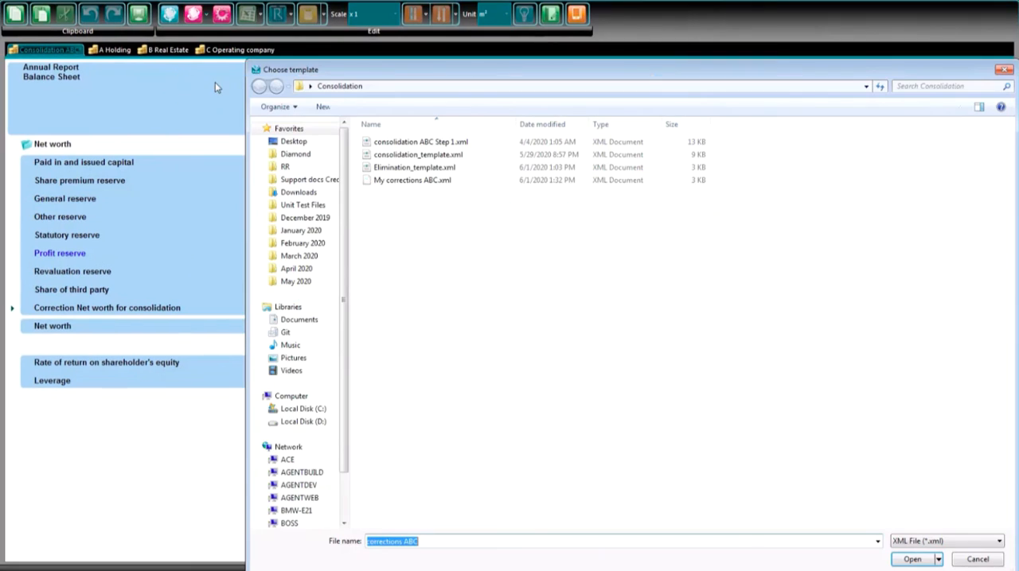
pyautogui.click(427, 182)
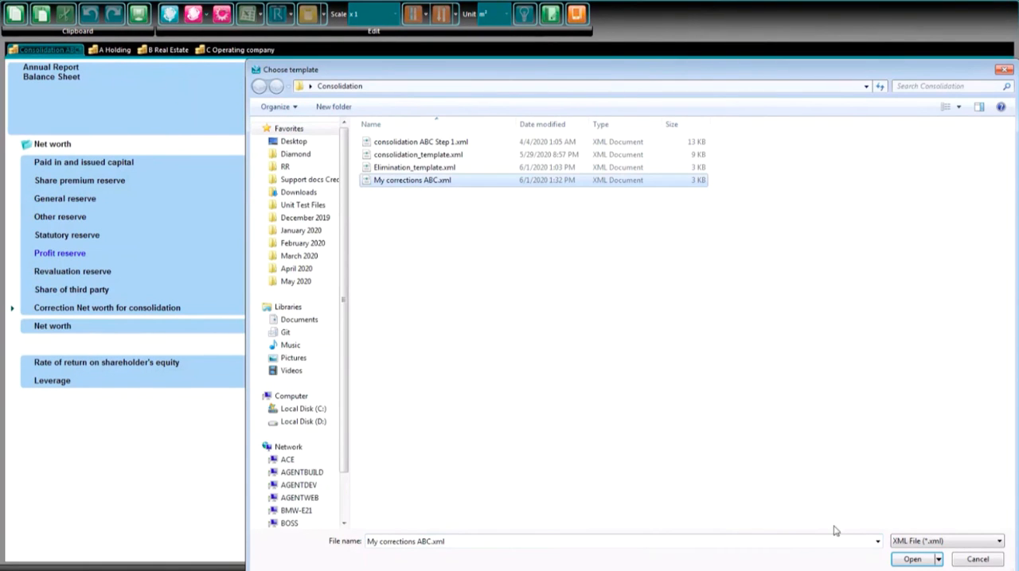
pyautogui.click(913, 558)
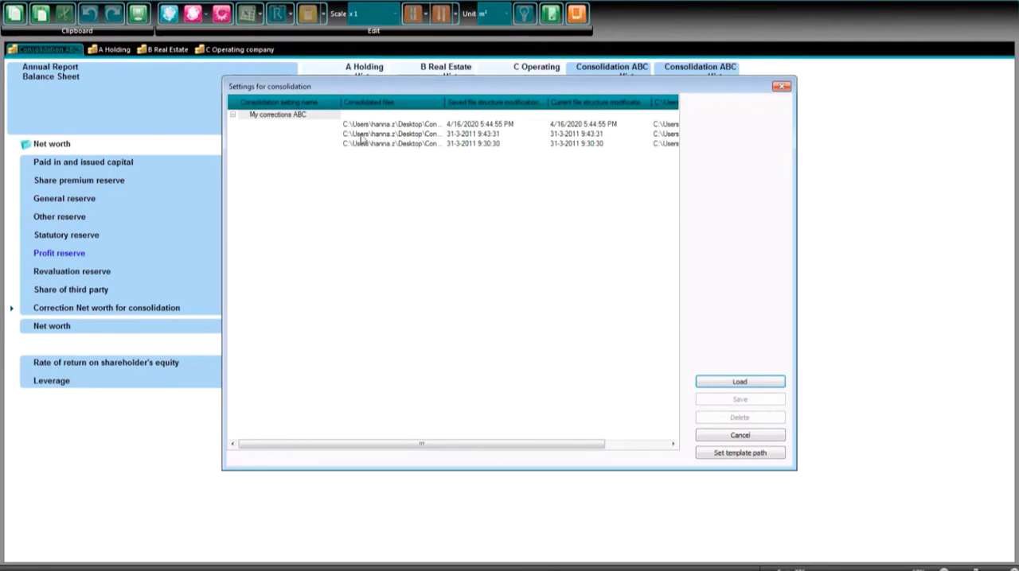
pyautogui.click(320, 117)
pyautogui.click(746, 386)
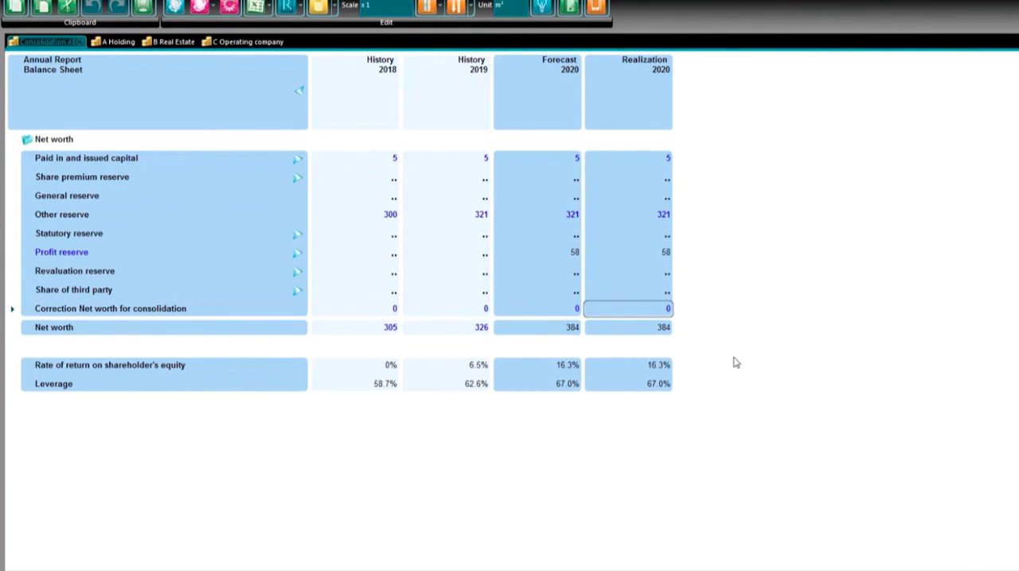
# - Run the consolidation analysis on History 2019 Other reserve and check the imported capital, reserve and net worth corrections
pyautogui.rightClick(482, 219)
pyautogui.click(556, 548)
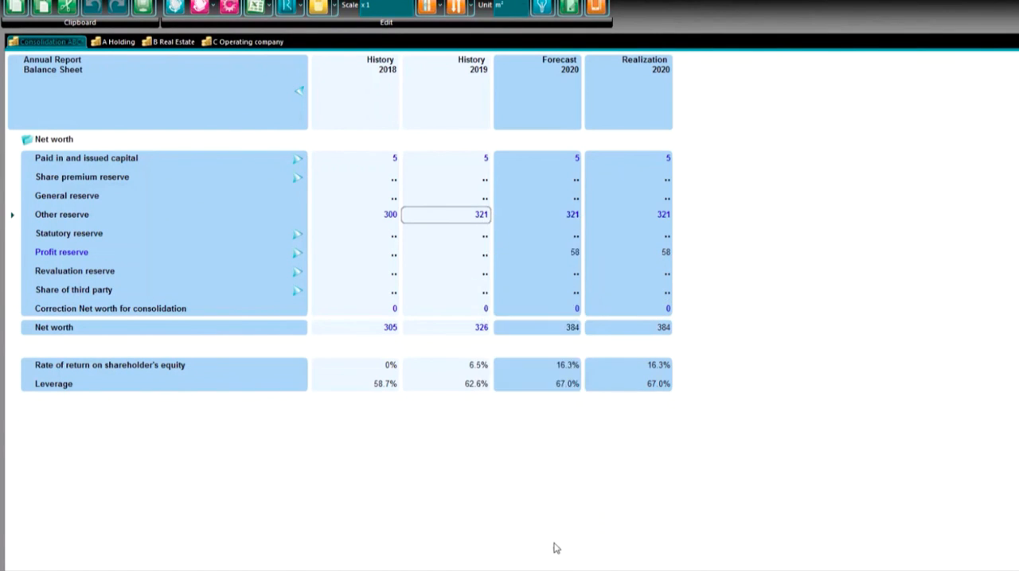
pyautogui.click(662, 159)
pyautogui.click(664, 215)
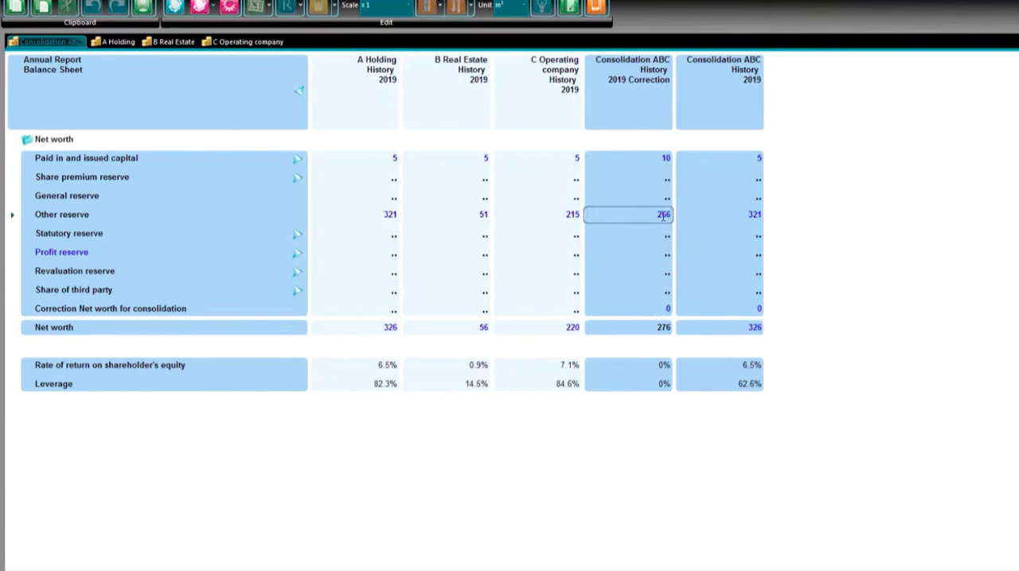
pyautogui.click(664, 309)
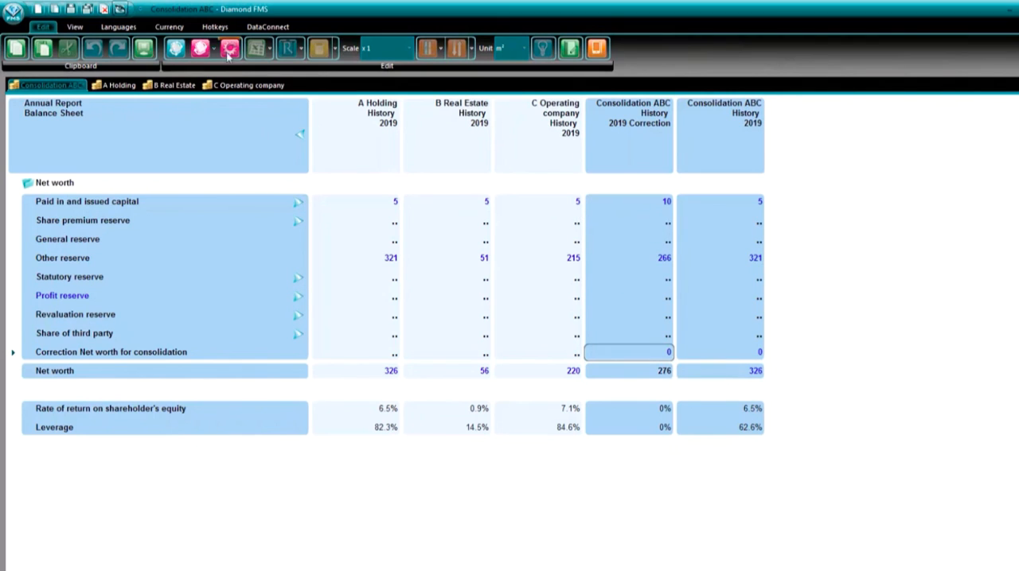
# - Switch the consolidation analysis period to History 2018 and check the Paid in and issued capital and Other reserve corrections
pyautogui.click(230, 49)
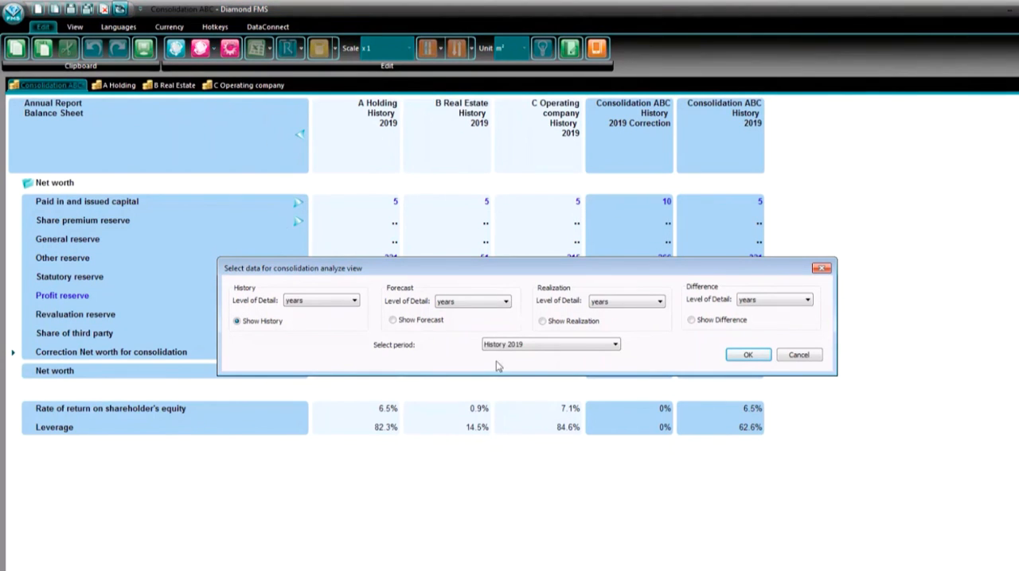
pyautogui.click(518, 345)
pyautogui.click(521, 356)
pyautogui.click(740, 356)
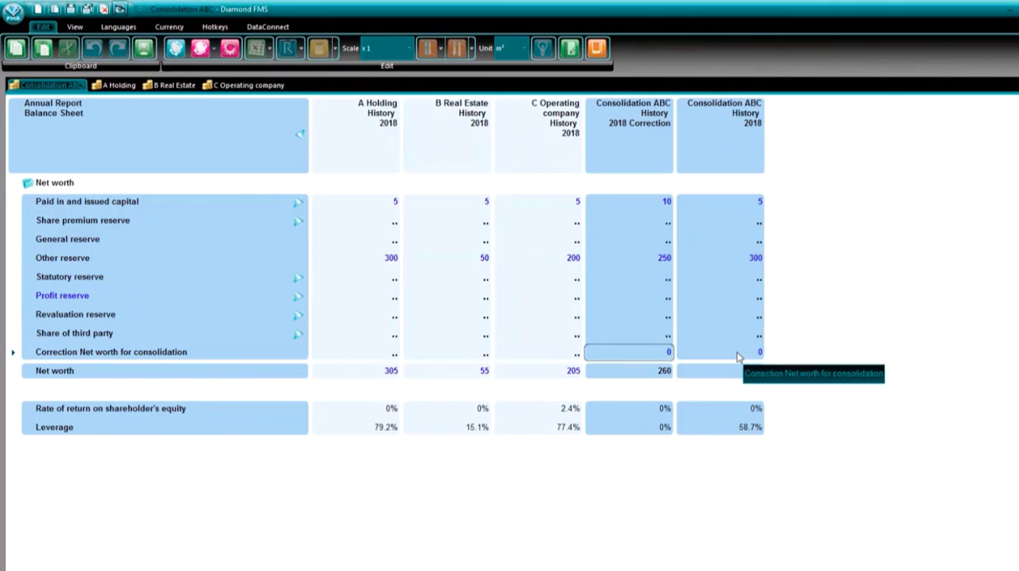
pyautogui.click(659, 205)
pyautogui.click(663, 265)
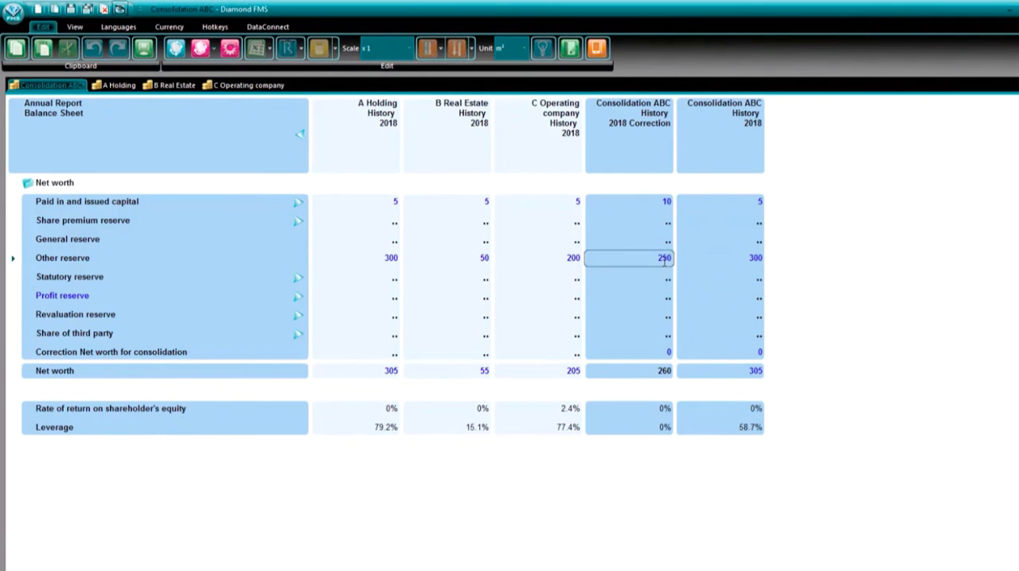
# - Turn off the consolidation grid to return to the regular Net worth view of Consolidation ABC
pyautogui.rightClick(649, 265)
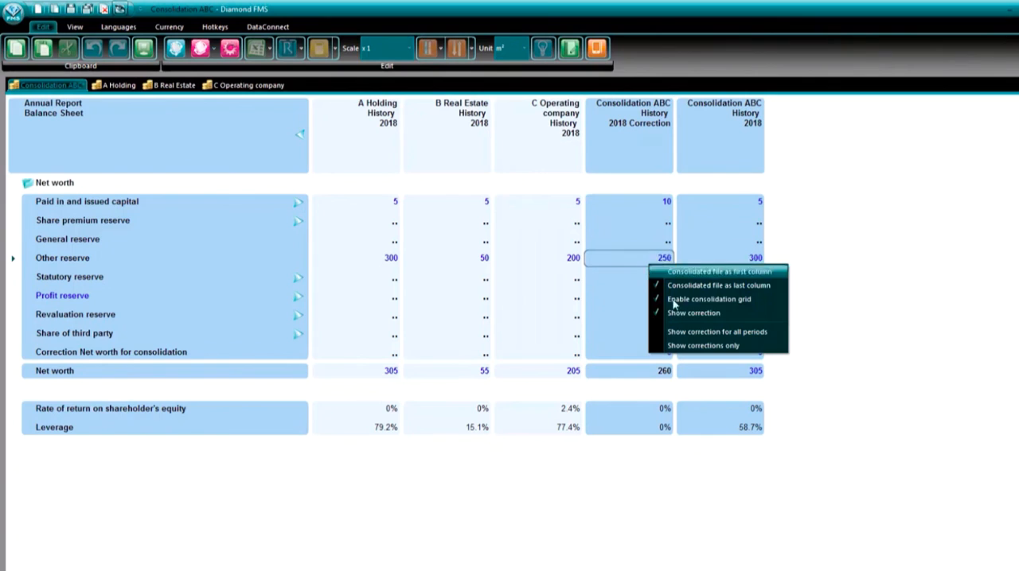
pyautogui.click(679, 303)
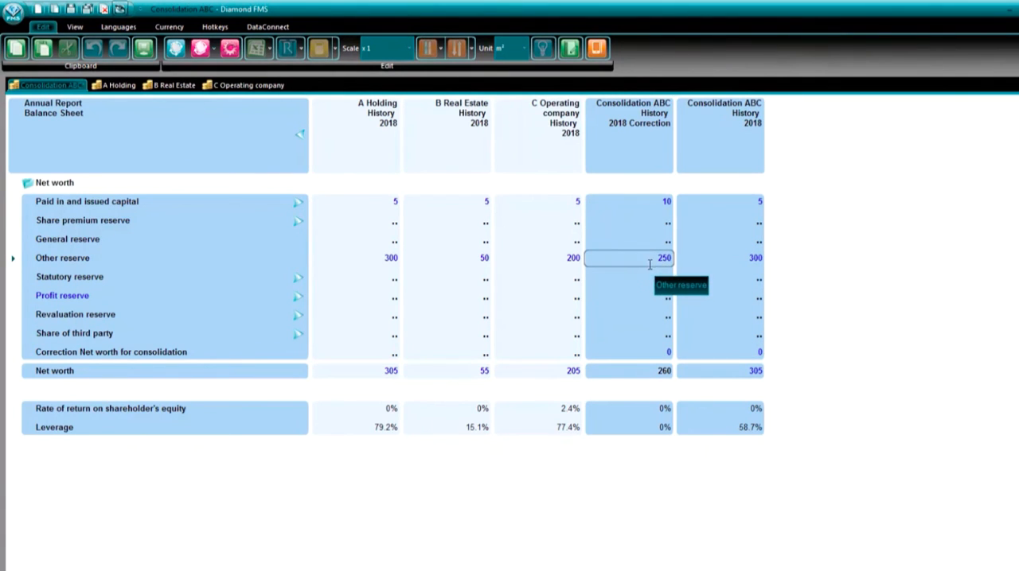
pyautogui.rightClick(649, 263)
pyautogui.click(679, 302)
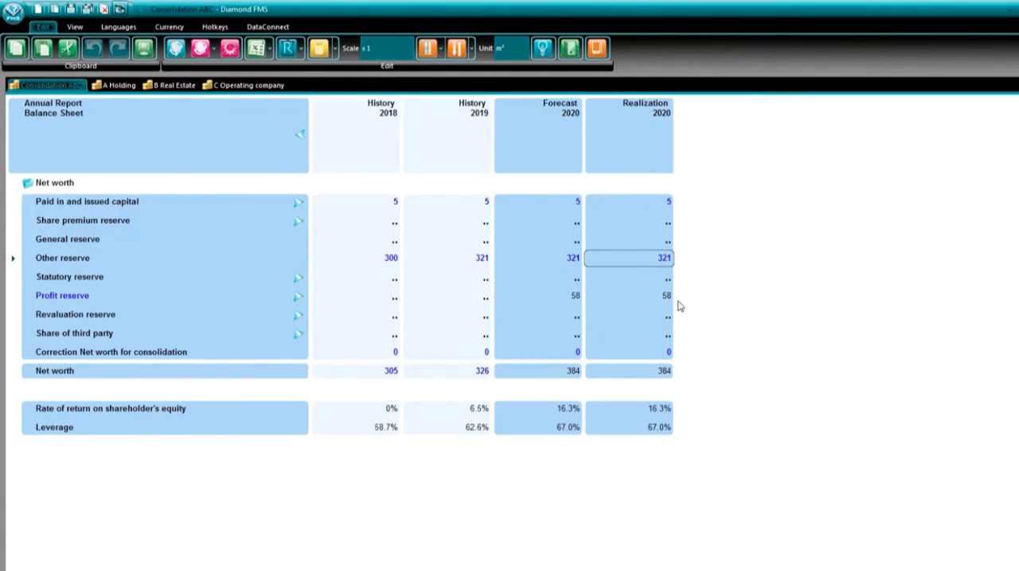
# - Open the Results Analyzer and add the Net worth report from the Balance Sheet group to the selected reports
pyautogui.click(75, 28)
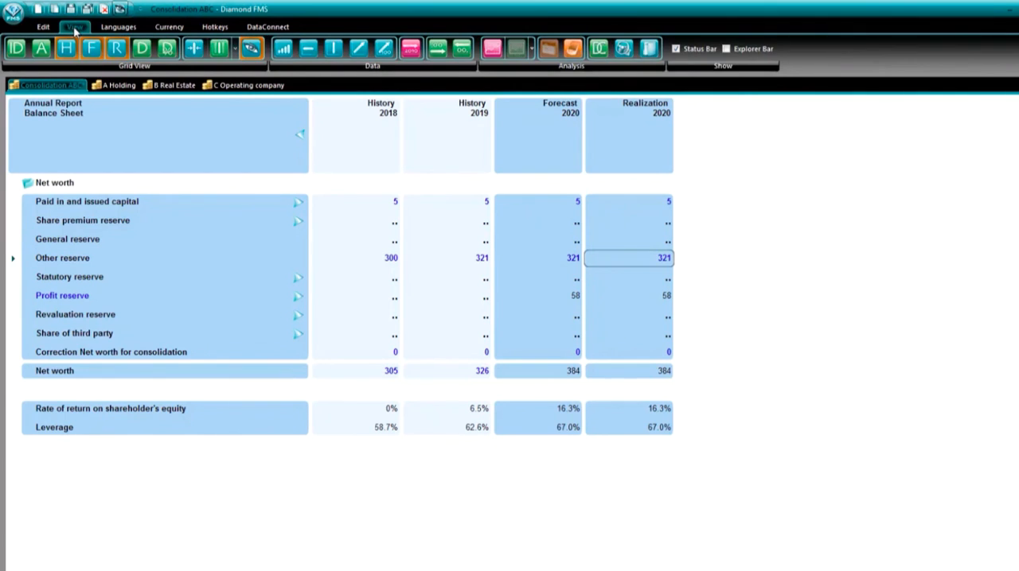
pyautogui.click(628, 48)
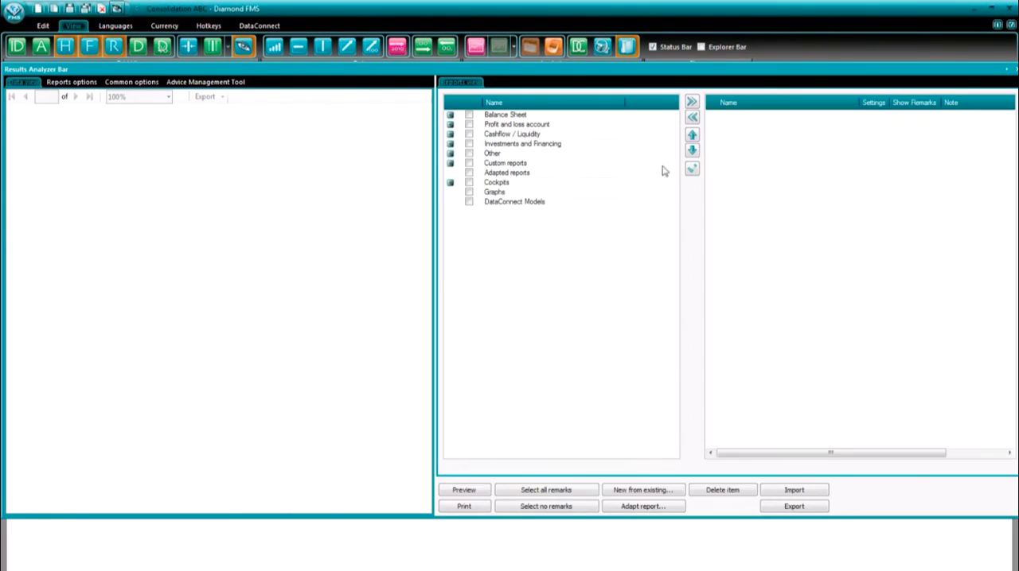
pyautogui.click(450, 116)
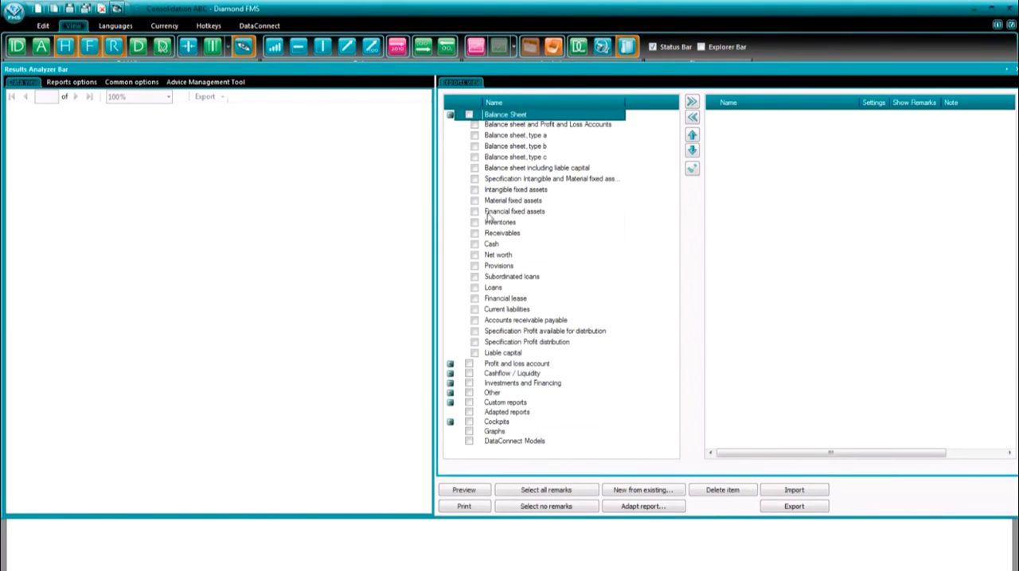
pyautogui.click(475, 256)
pyautogui.click(476, 256)
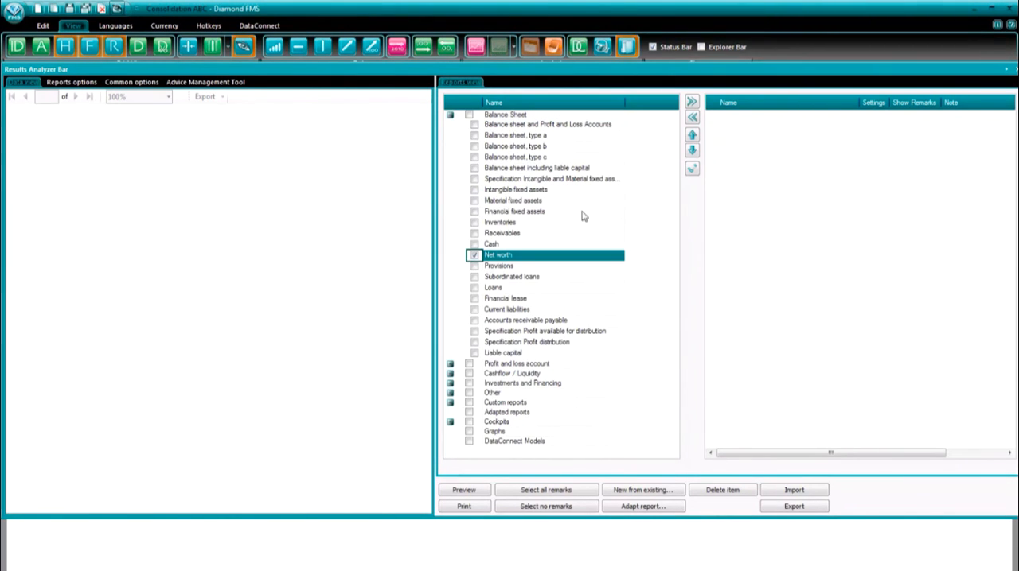
pyautogui.click(692, 105)
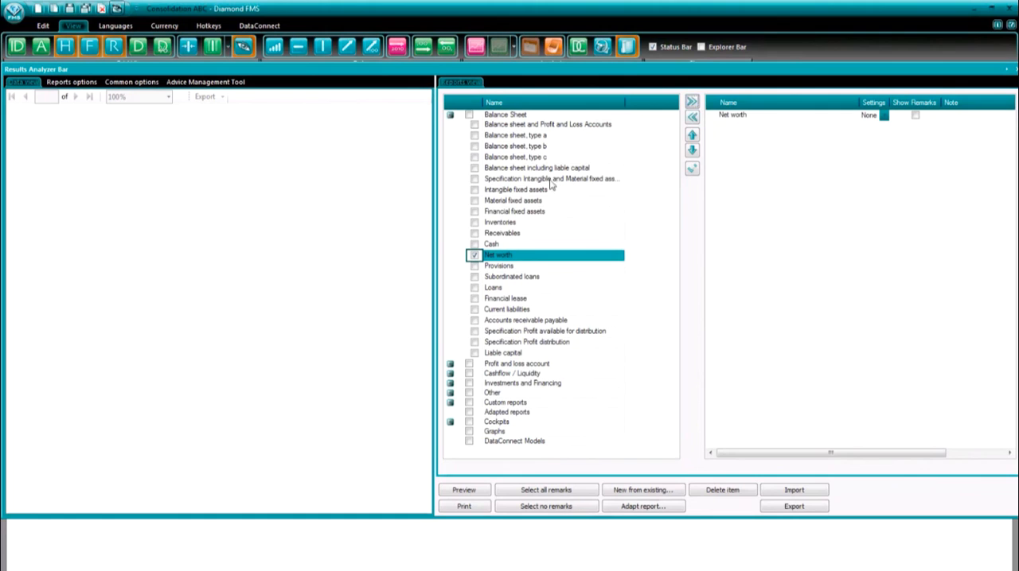
# - Set the report's end period to 2020 and enable Show History, Show Forecast, Show Realization and Consolidation analysis
pyautogui.click(82, 88)
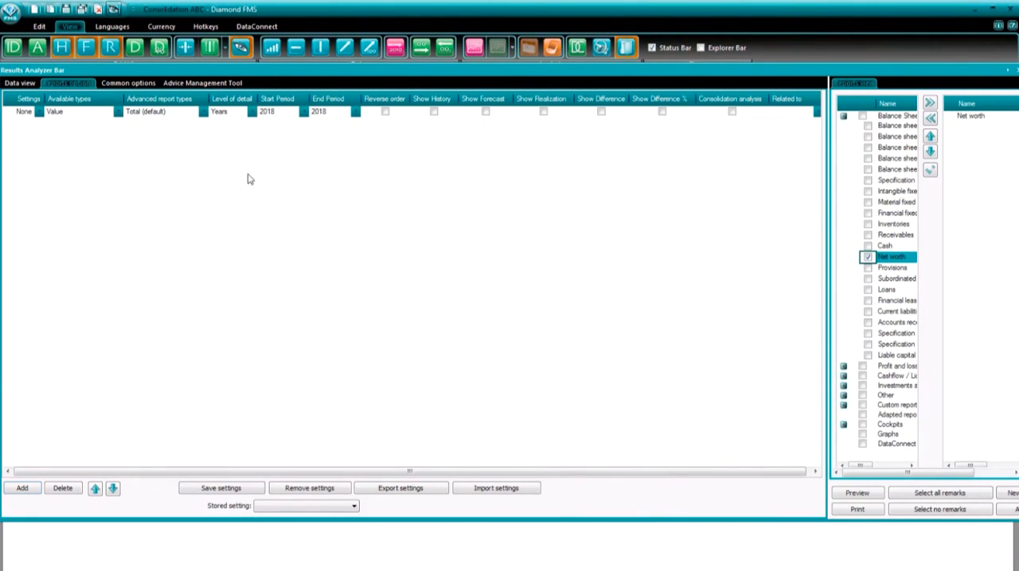
pyautogui.click(355, 111)
pyautogui.click(336, 140)
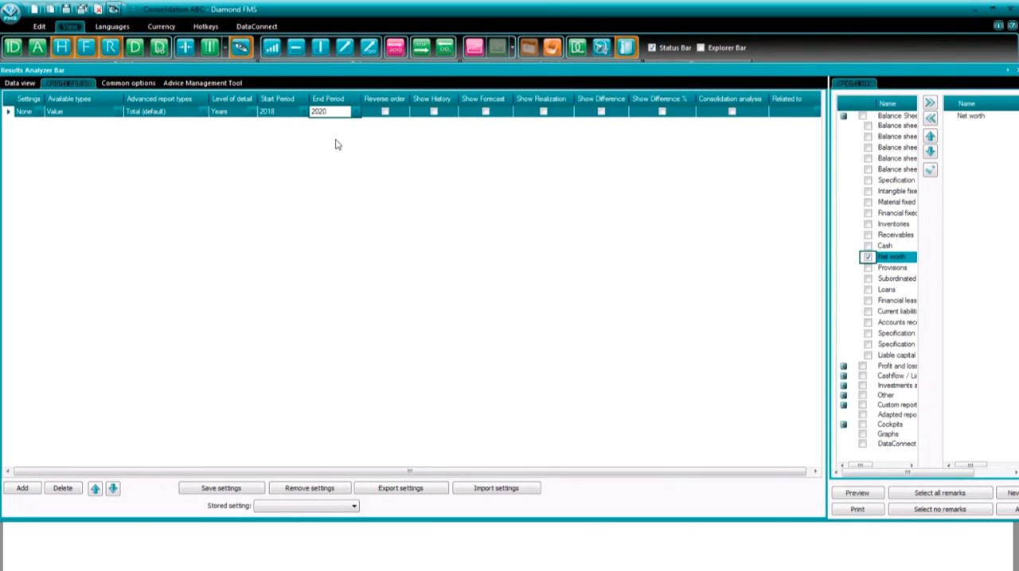
pyautogui.click(433, 113)
pyautogui.click(433, 113)
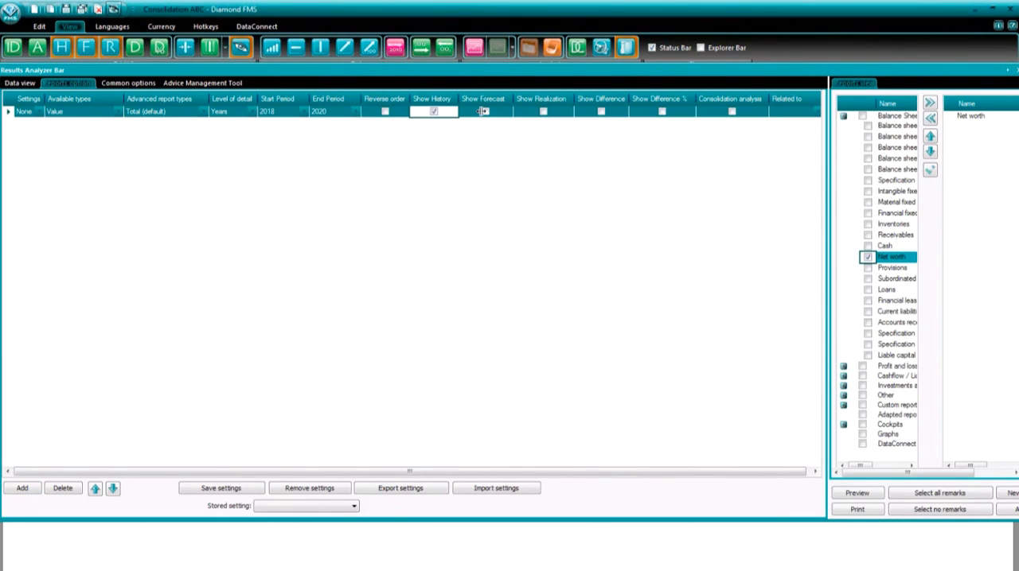
pyautogui.click(486, 113)
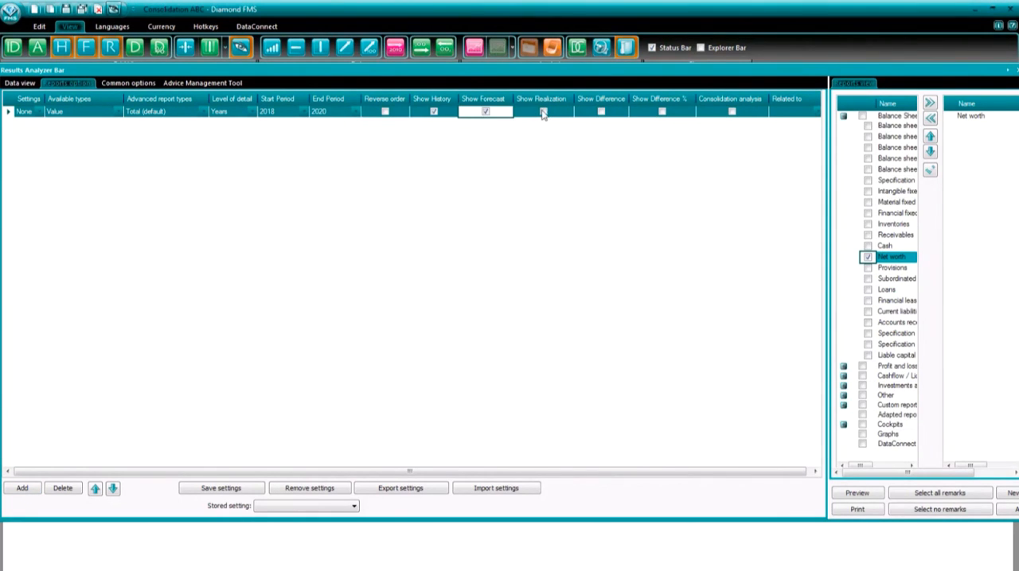
pyautogui.click(543, 113)
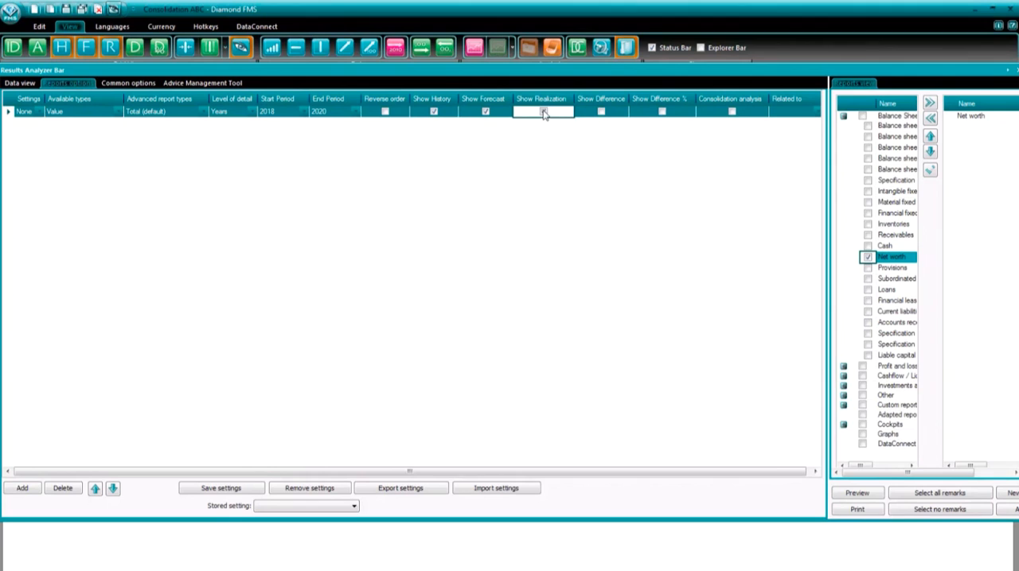
pyautogui.click(732, 113)
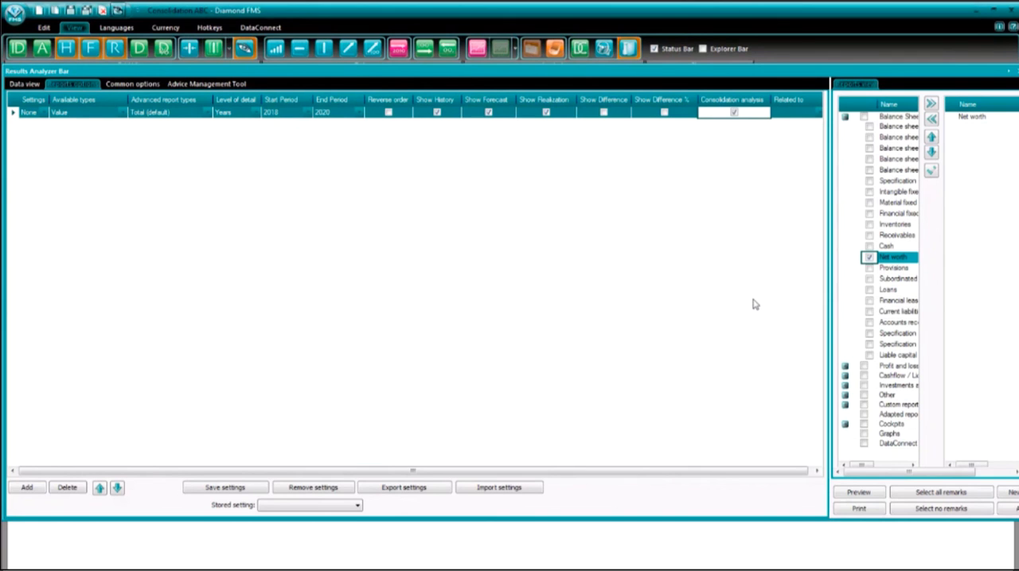
# - Preview the Net worth report and page through it to check the corrections for each period
pyautogui.click(858, 492)
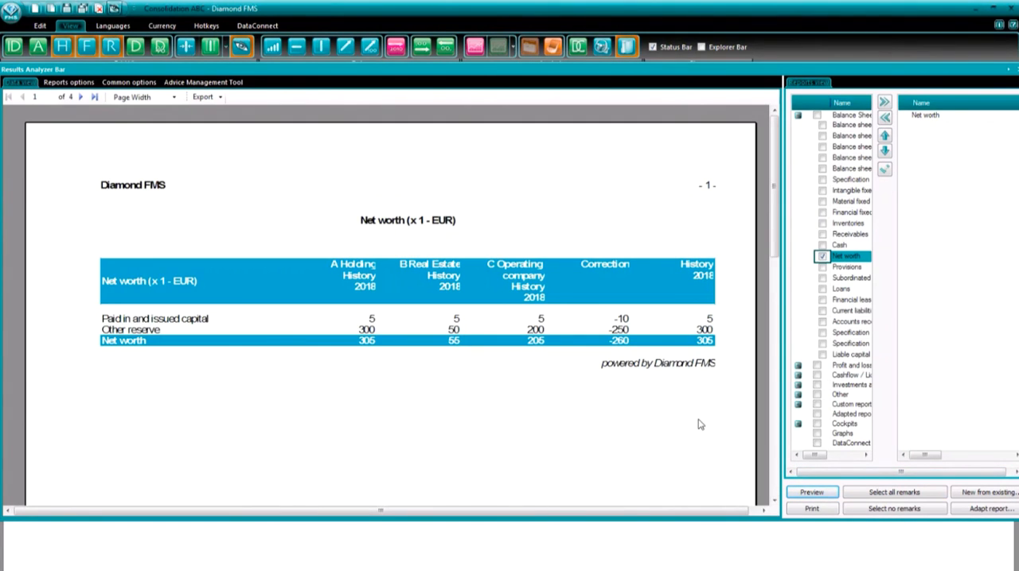
pyautogui.click(81, 97)
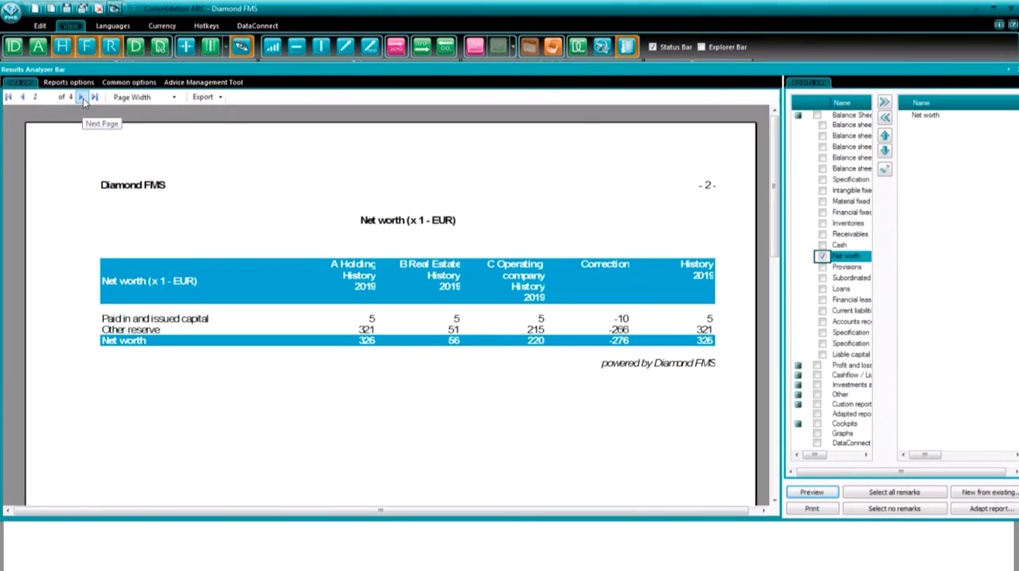
pyautogui.click(81, 97)
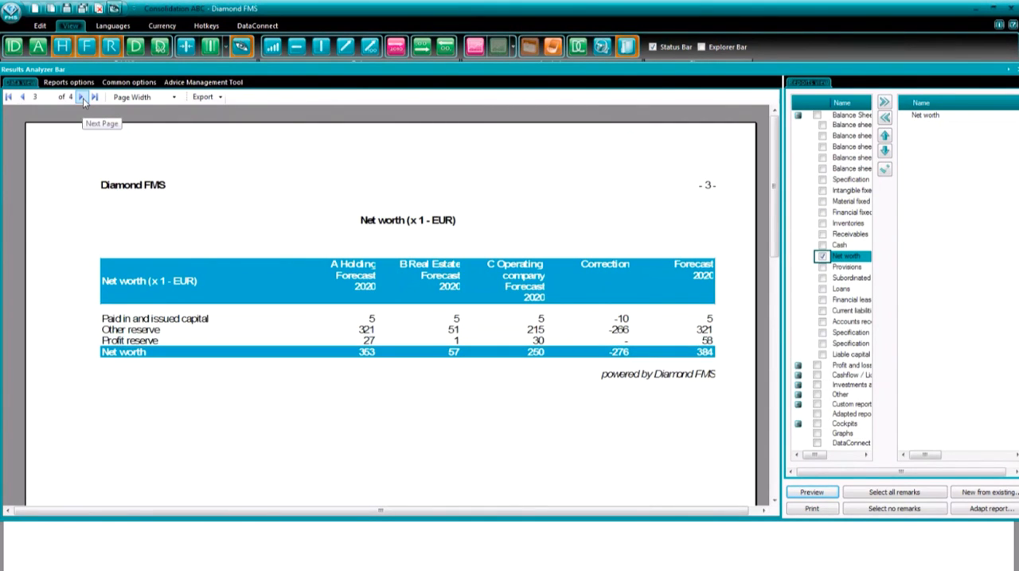
pyautogui.click(81, 98)
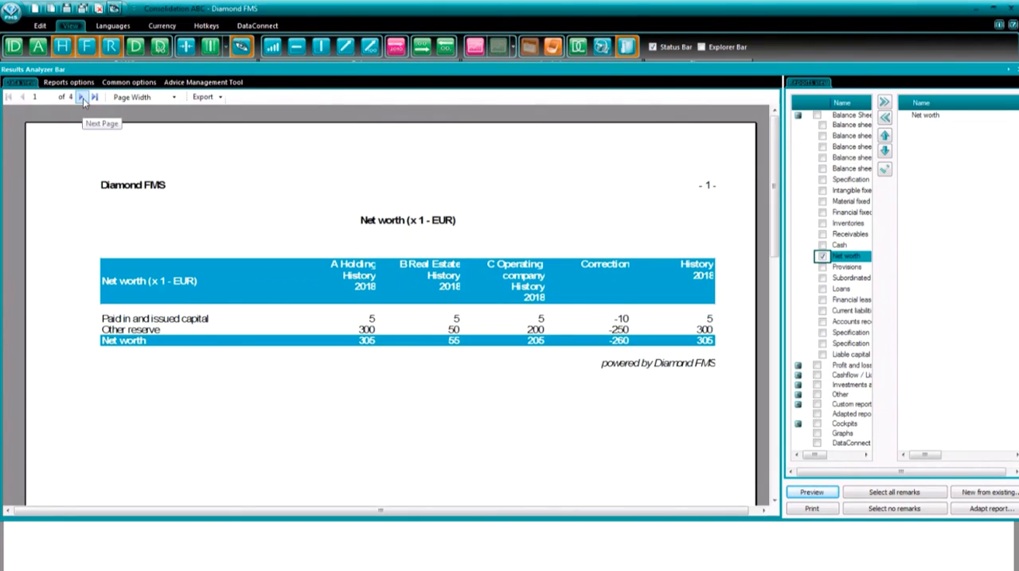
pyautogui.click(82, 97)
pyautogui.click(81, 97)
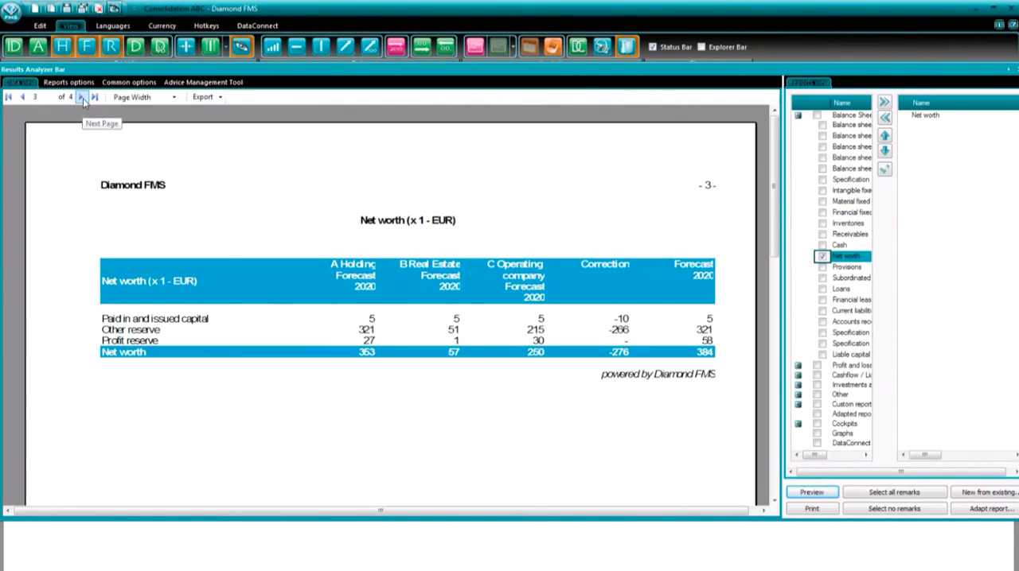
pyautogui.click(81, 97)
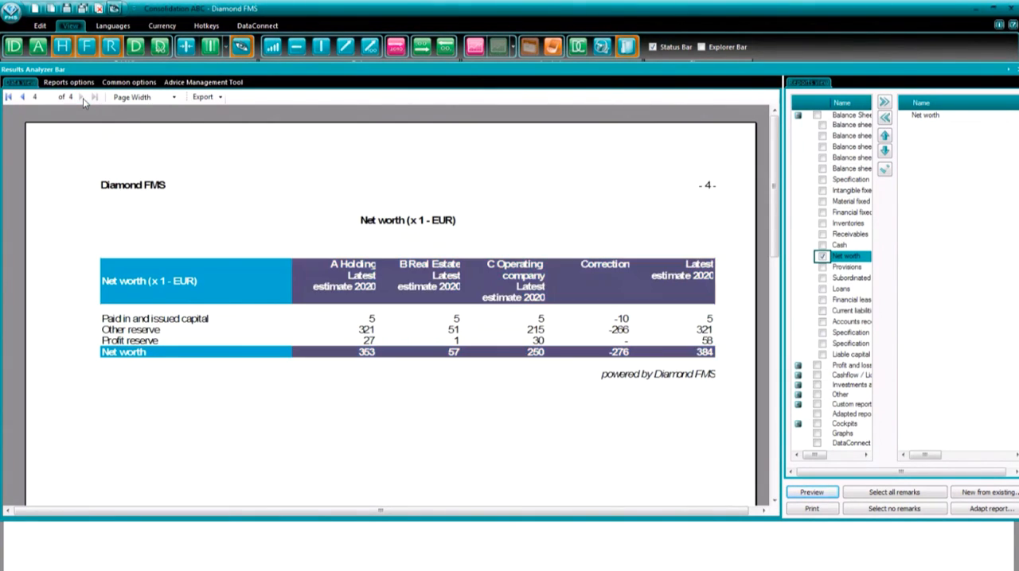